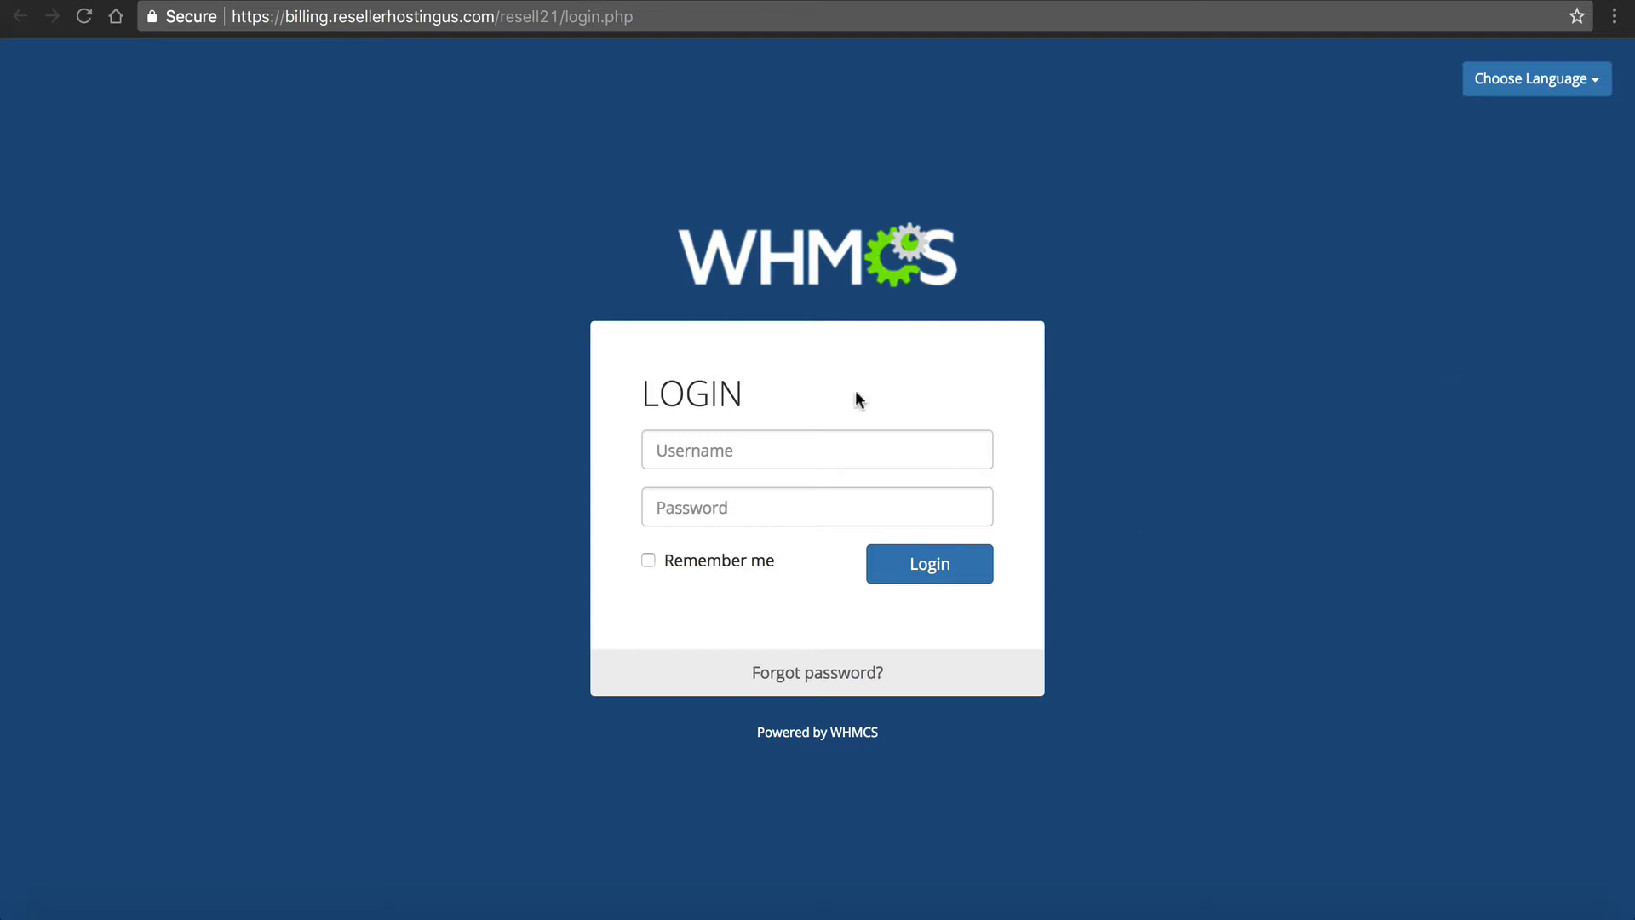
# Log in to the WHMCS admin area with the admin username and password
pyautogui.click(734, 465)
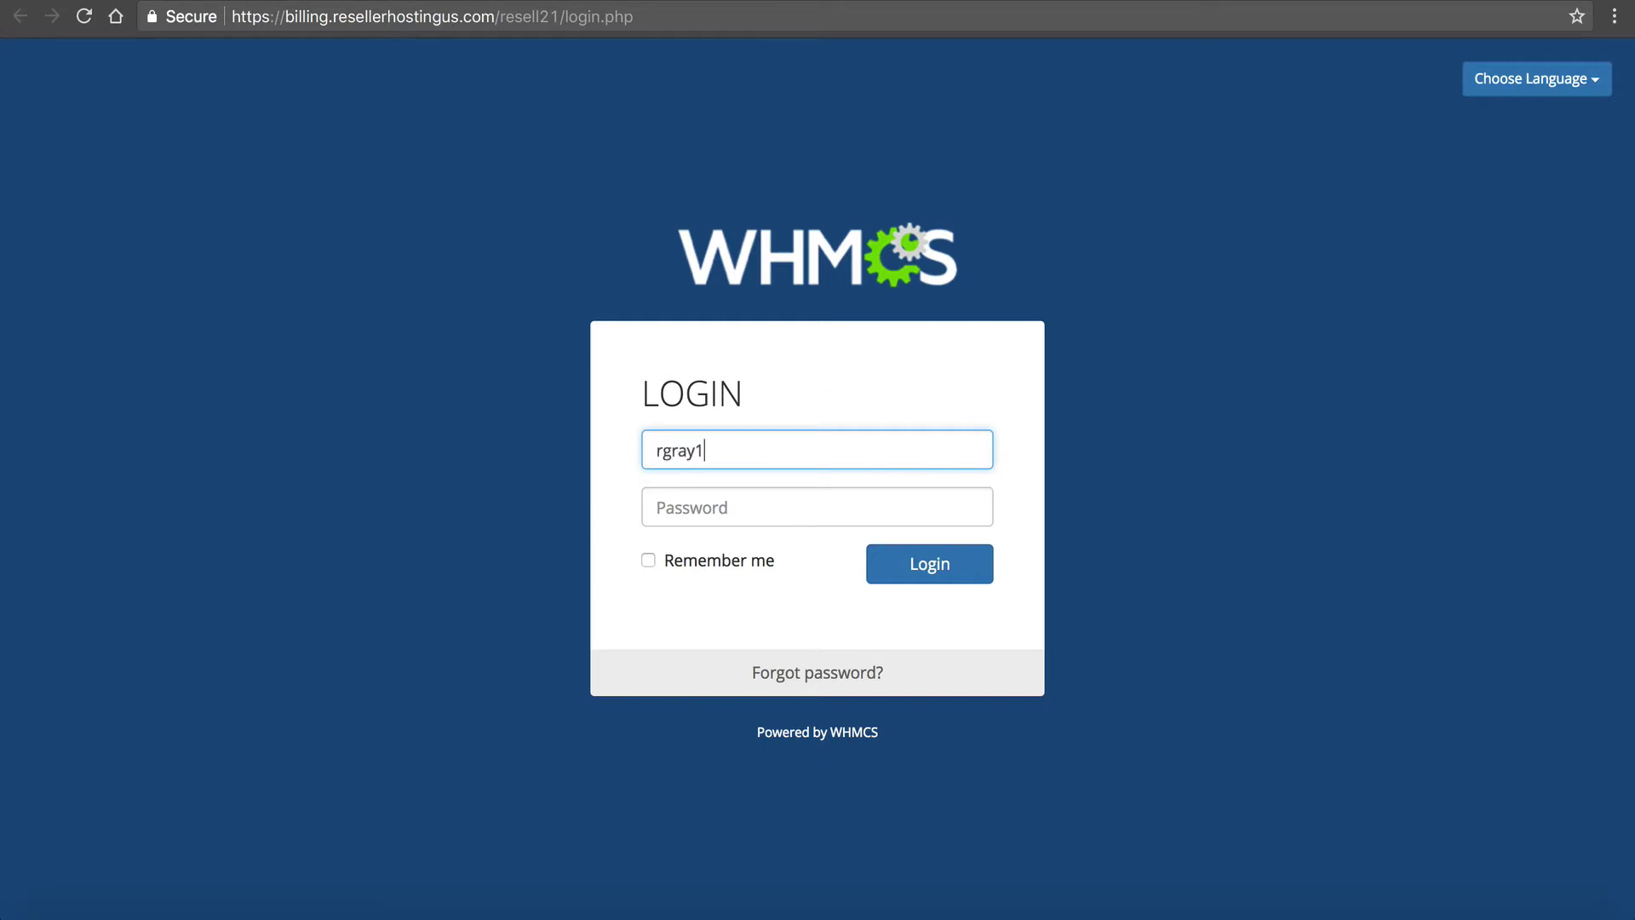
pyautogui.press('Tab')
pyautogui.write('••••••••••')
pyautogui.click(929, 559)
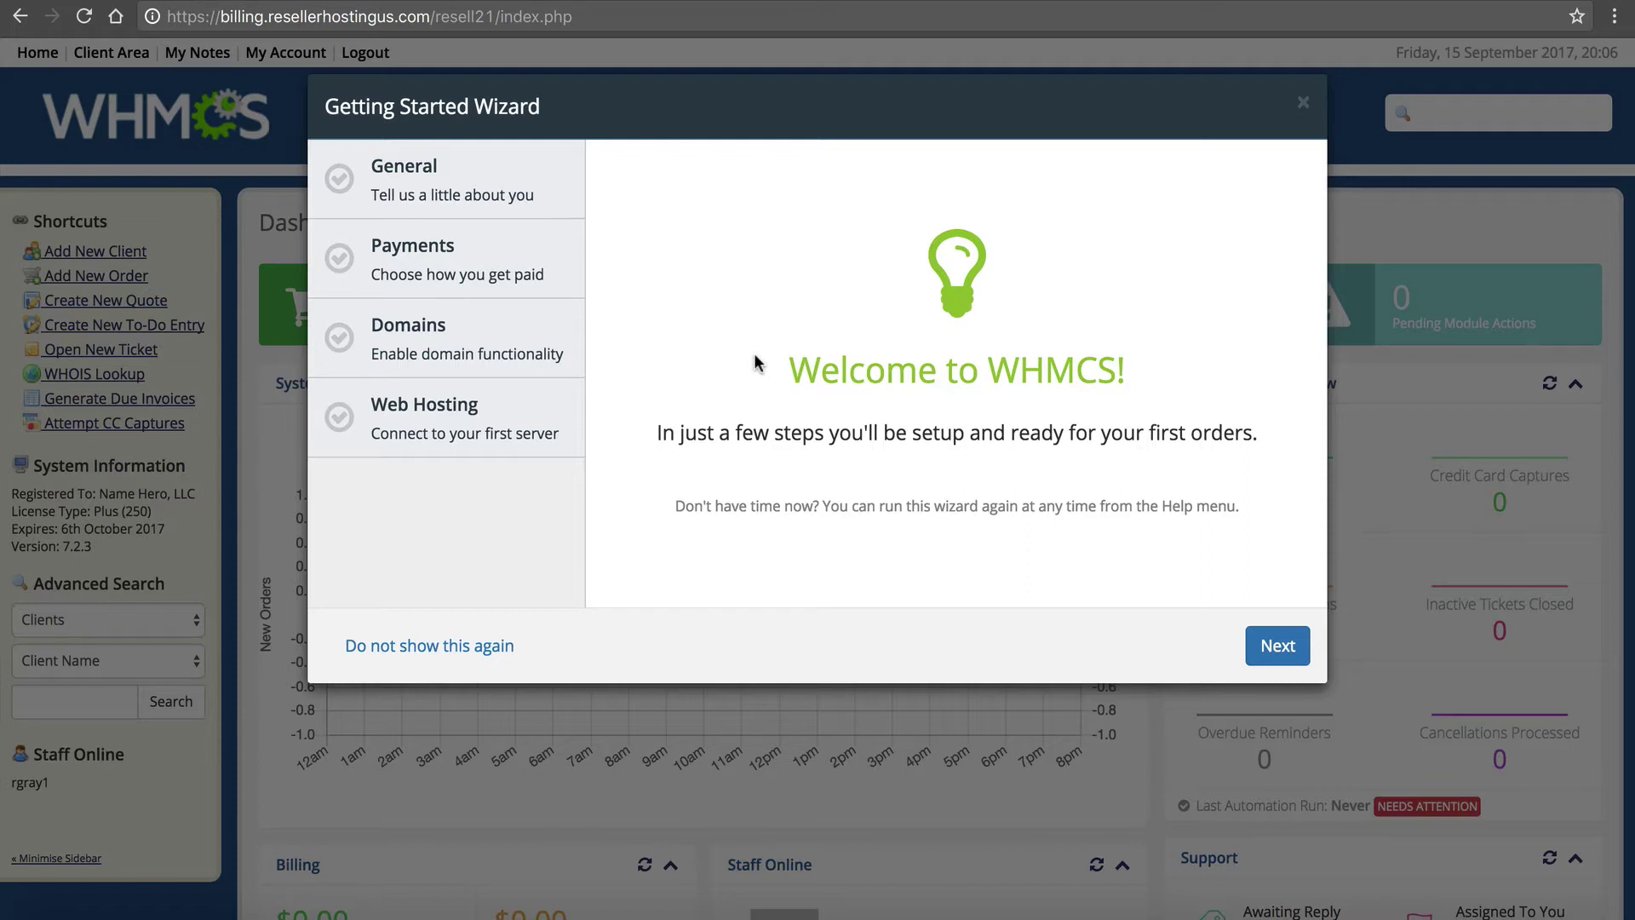
# Start the Getting Started Wizard and begin editing the business address on the General step
pyautogui.click(1282, 647)
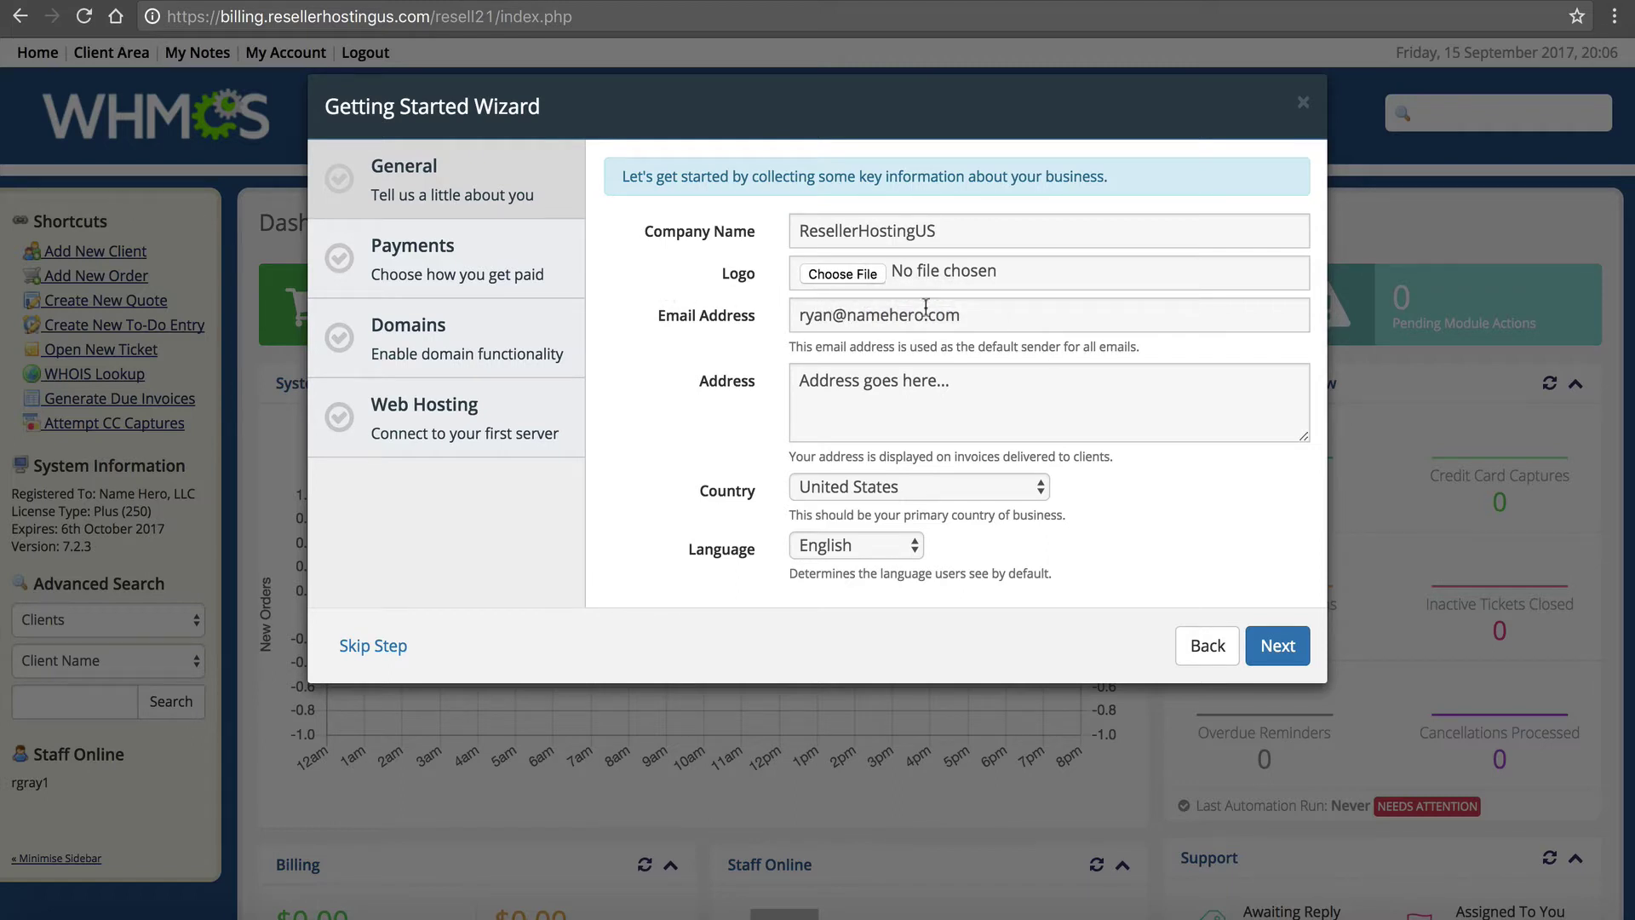
pyautogui.click(818, 387)
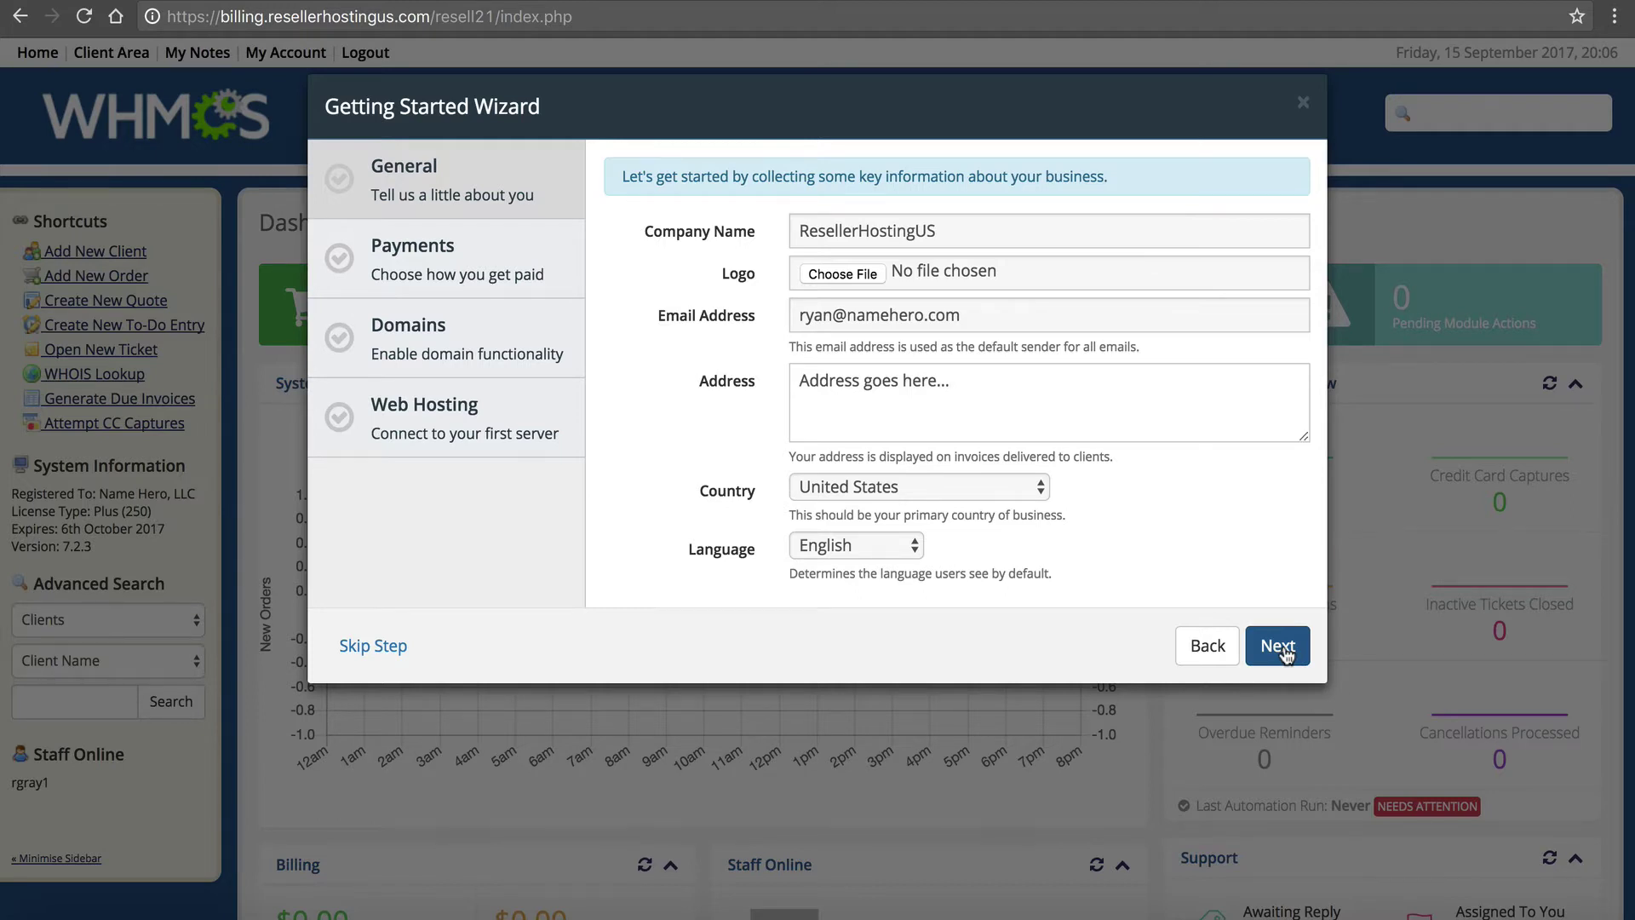
# Save the business details, disable PayPal, Merchant Account and Mail in Payment, and continue to Domains
pyautogui.click(1278, 646)
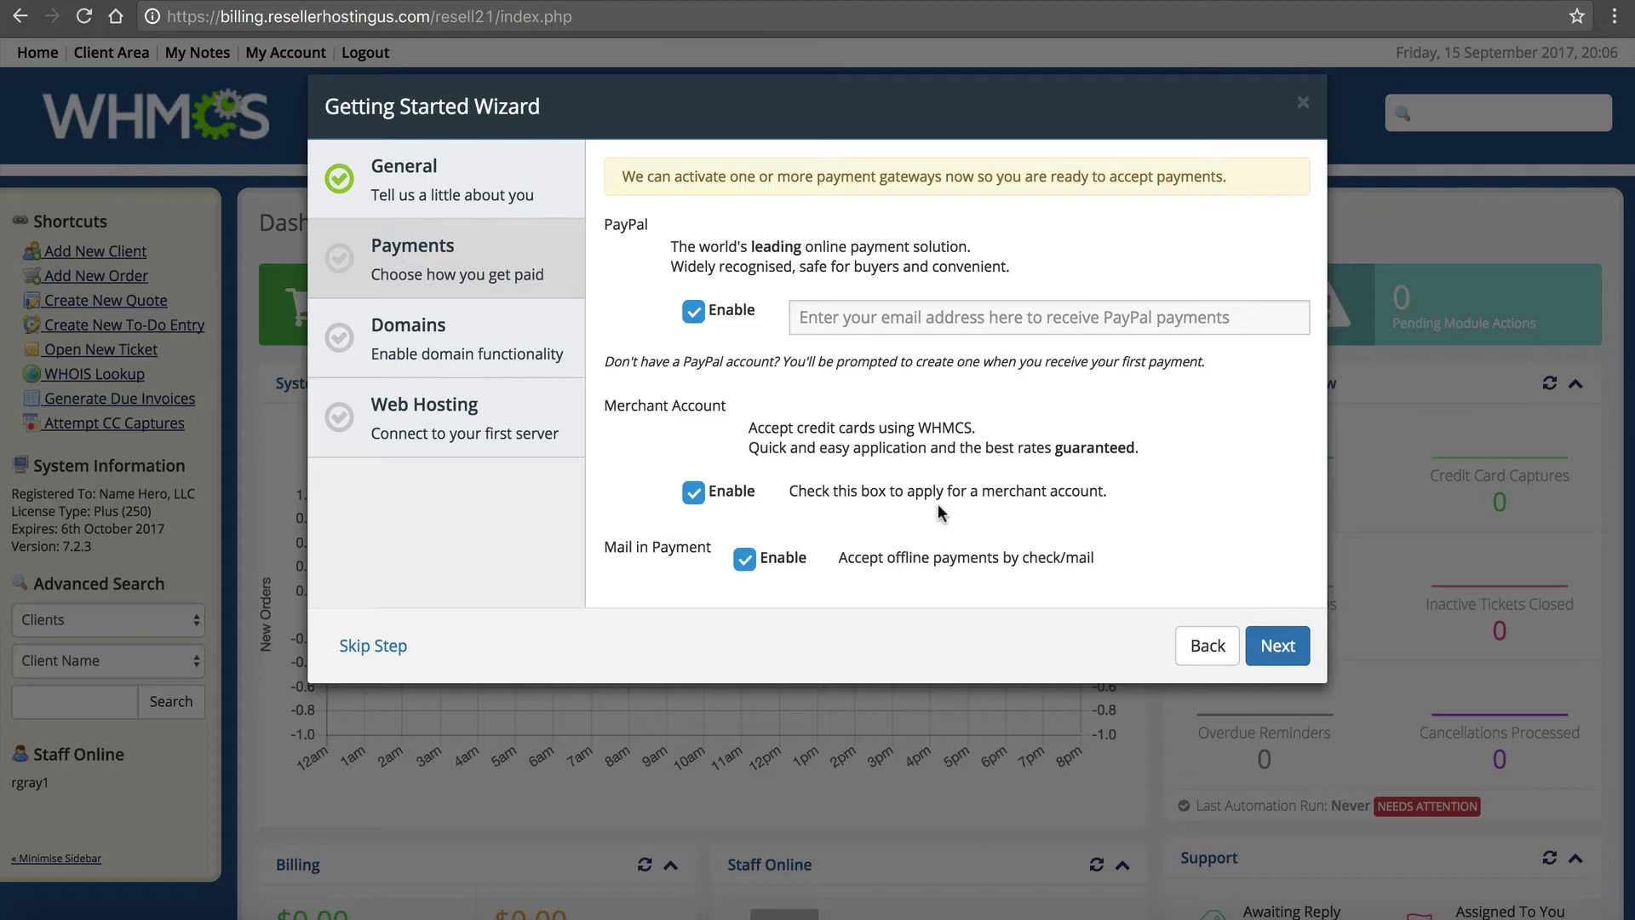
pyautogui.click(857, 324)
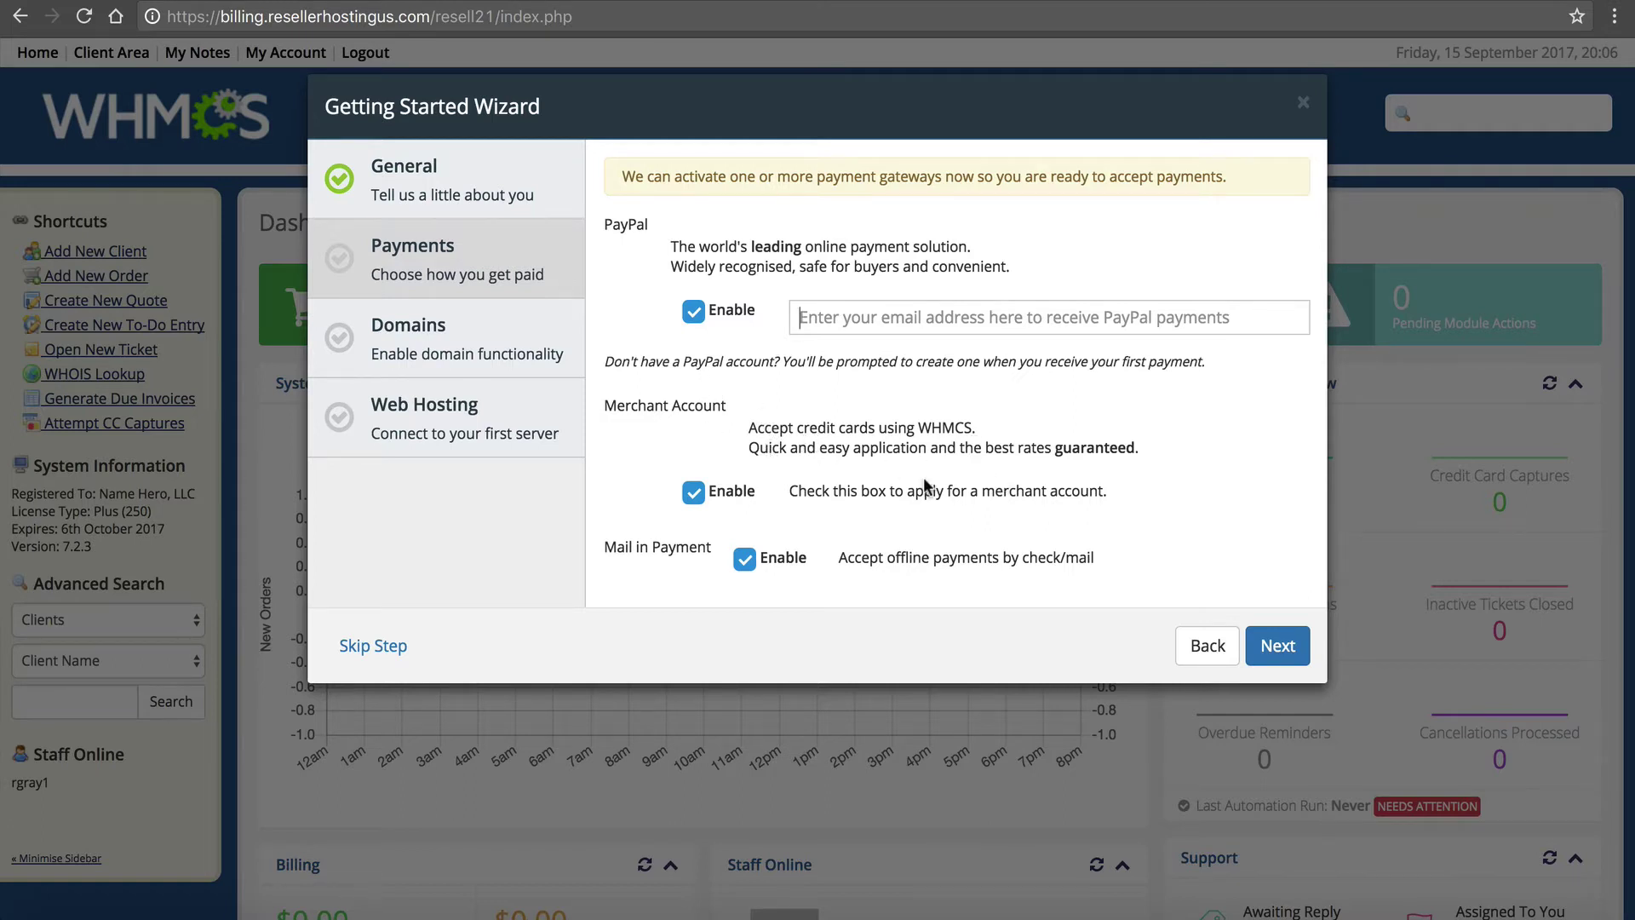
pyautogui.click(693, 492)
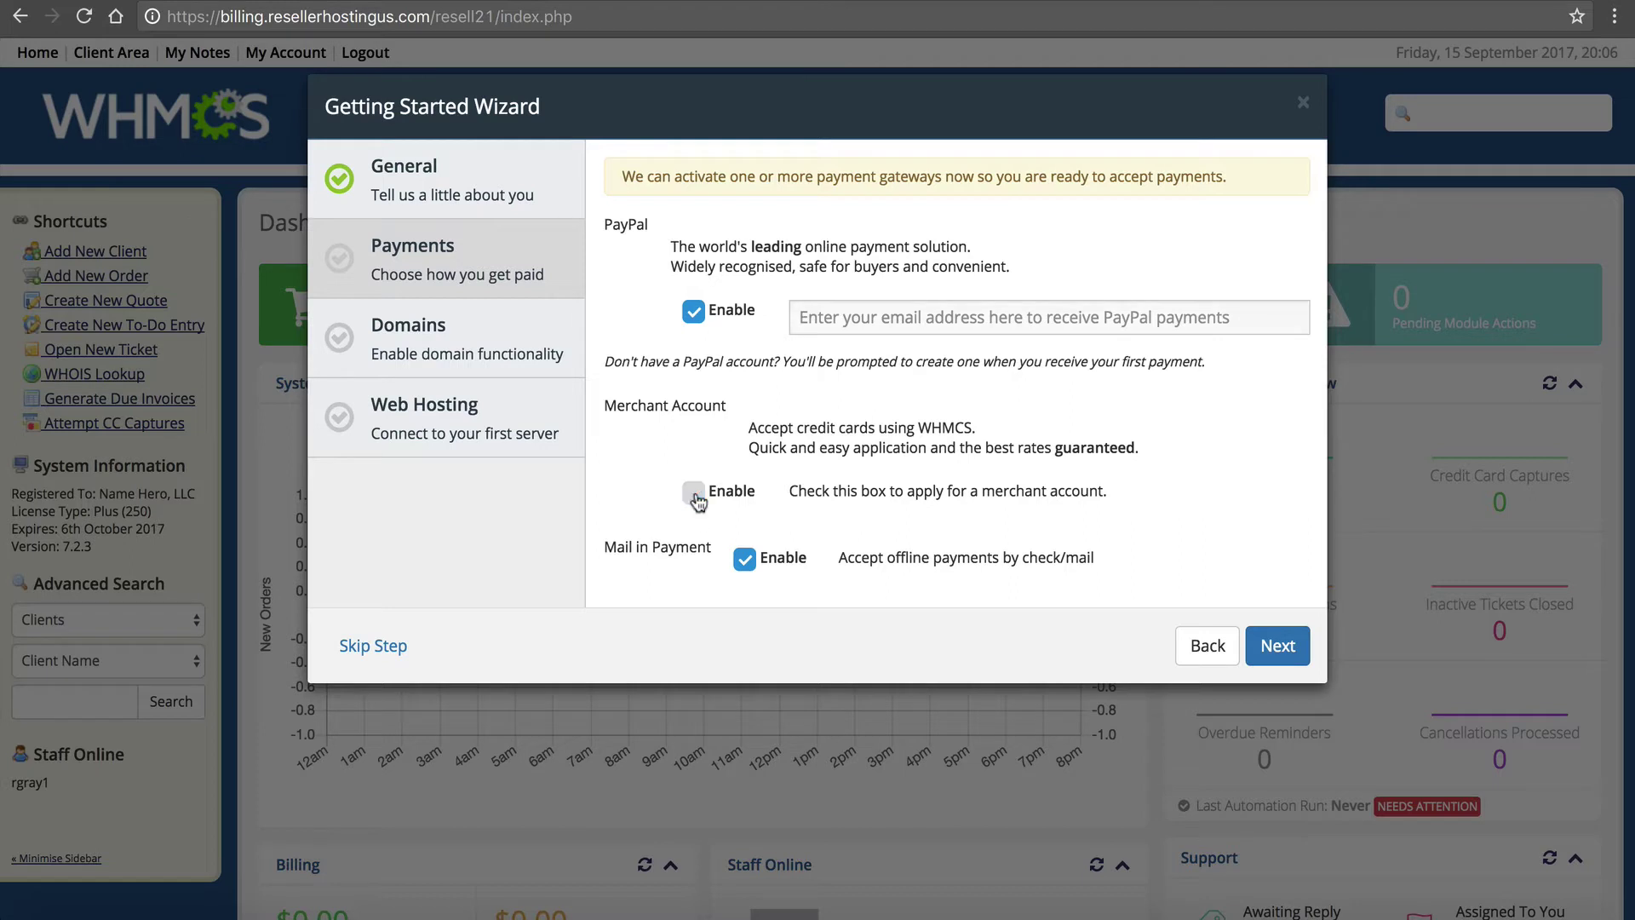
pyautogui.click(744, 559)
pyautogui.click(694, 493)
pyautogui.click(687, 493)
pyautogui.click(692, 314)
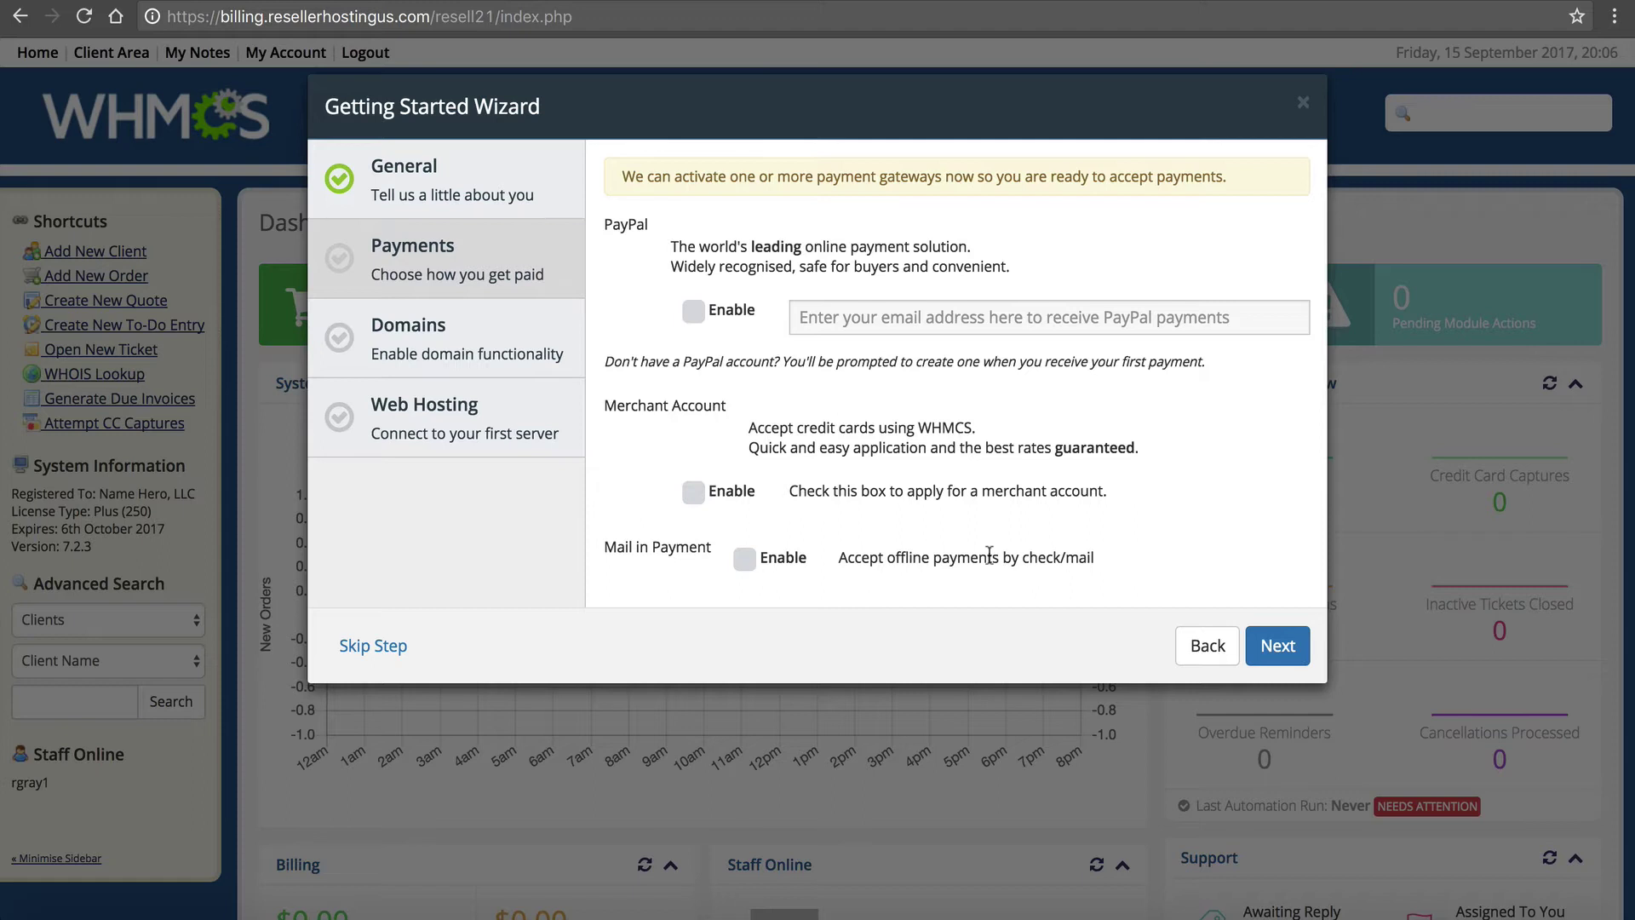
pyautogui.click(1271, 649)
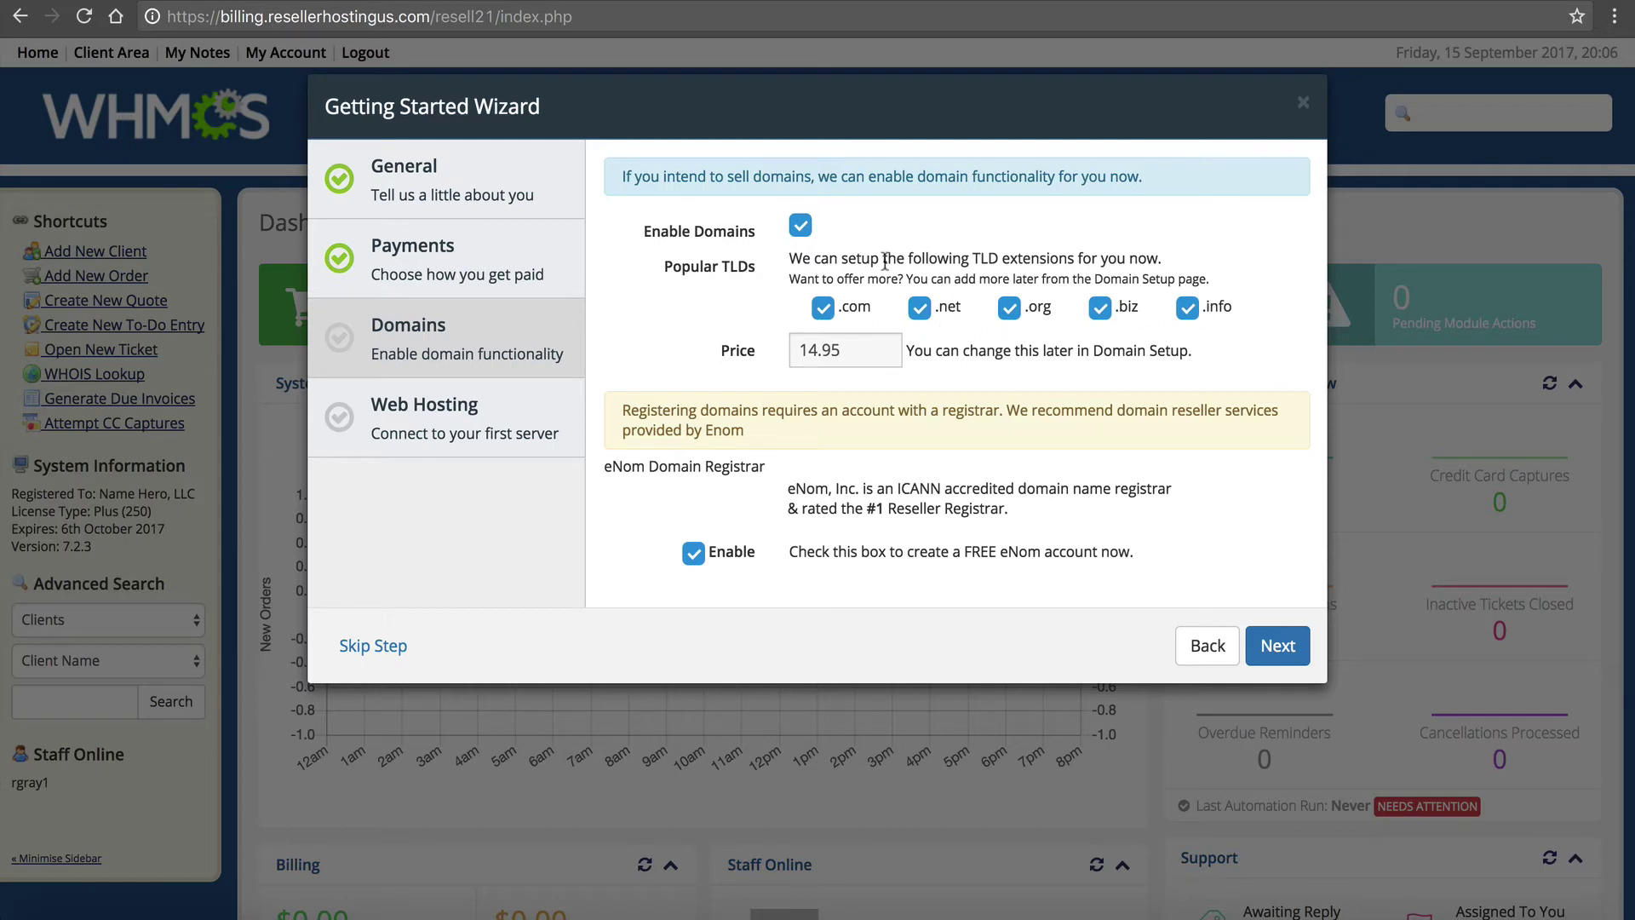
# Keep the domain price at 14.95 for .com, .net, .org, .biz and .info
pyautogui.click(850, 361)
pyautogui.moveTo(850, 361); pyautogui.dragTo(758, 353)
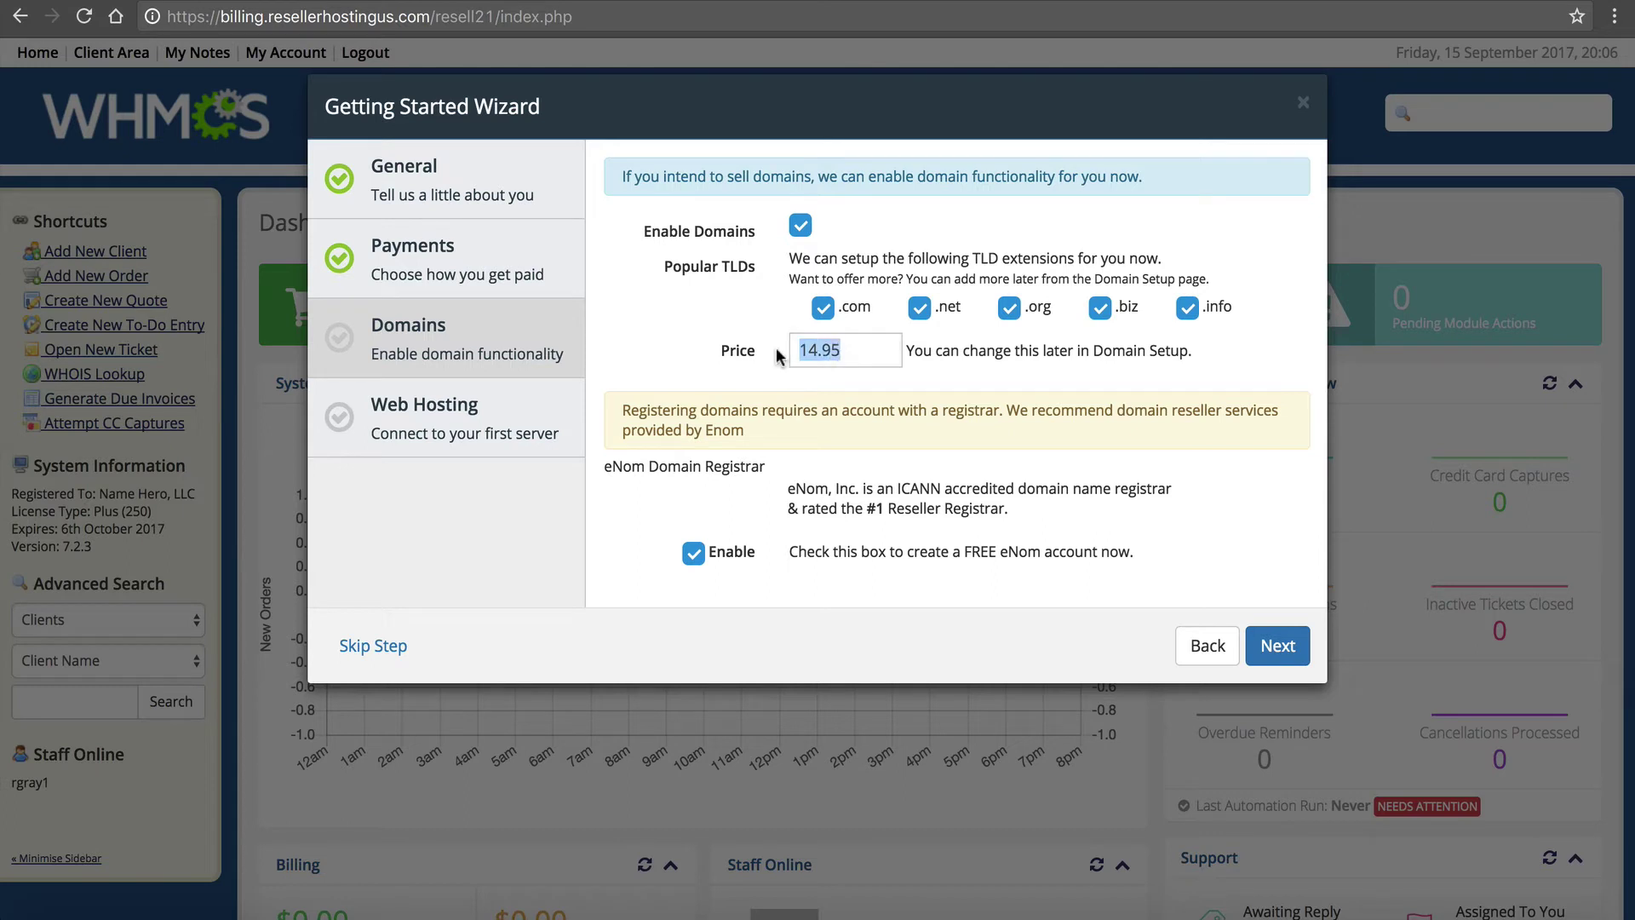
pyautogui.click(861, 356)
pyautogui.click(694, 555)
pyautogui.click(695, 555)
# Preview the eNom account setup, go back, disable eNom, and continue to Web Hosting
pyautogui.click(1272, 652)
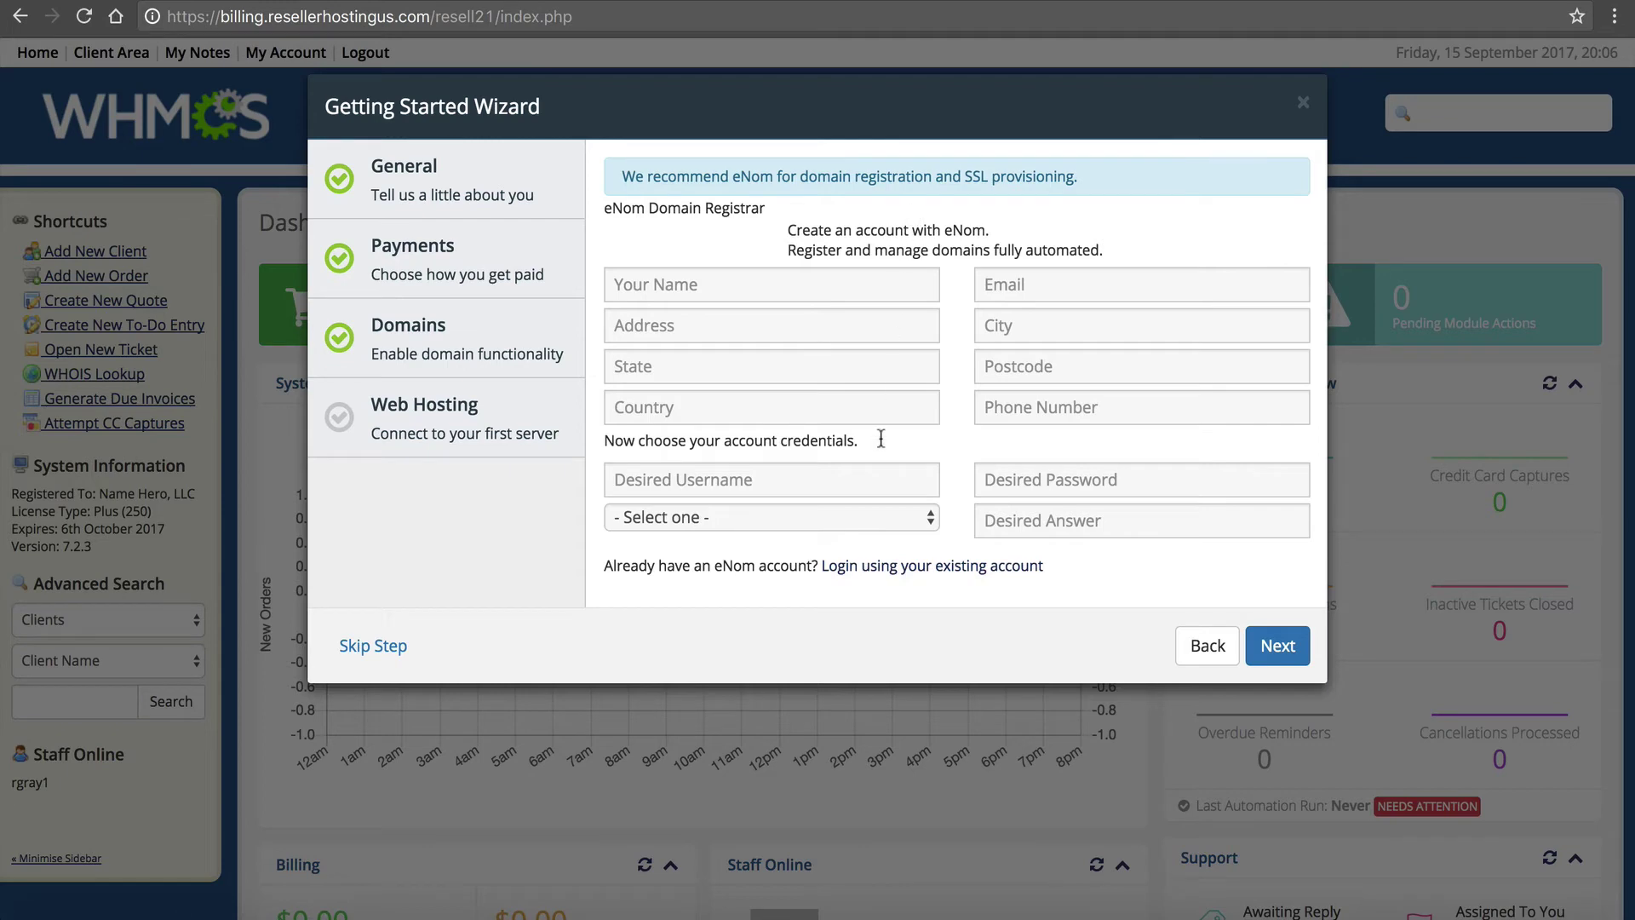
pyautogui.click(899, 567)
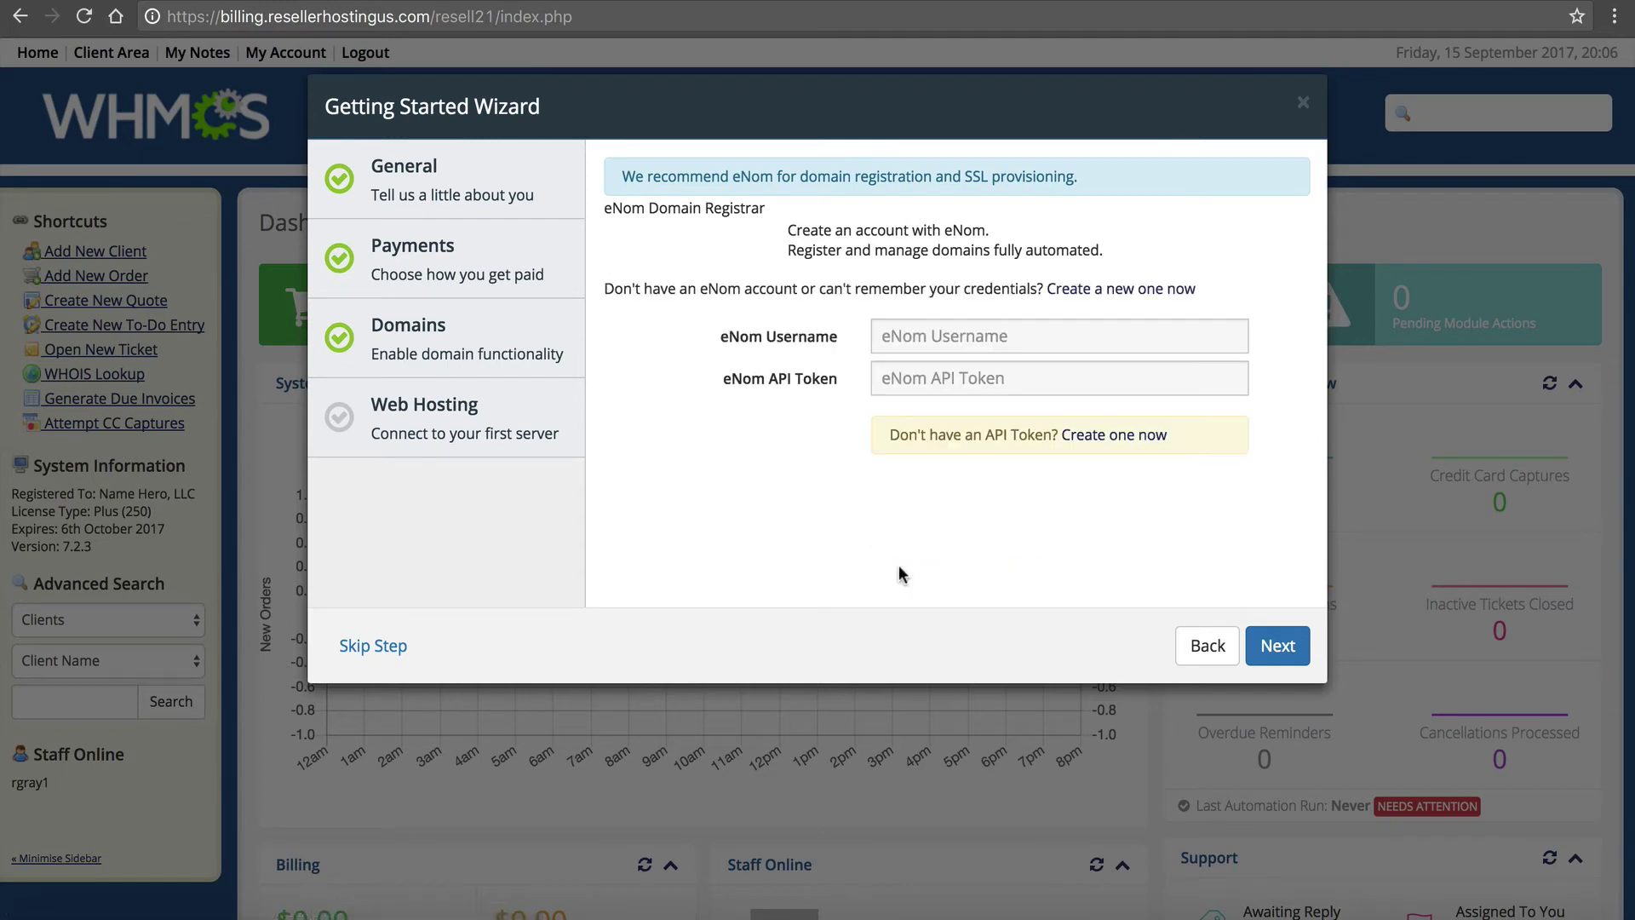
pyautogui.click(1203, 644)
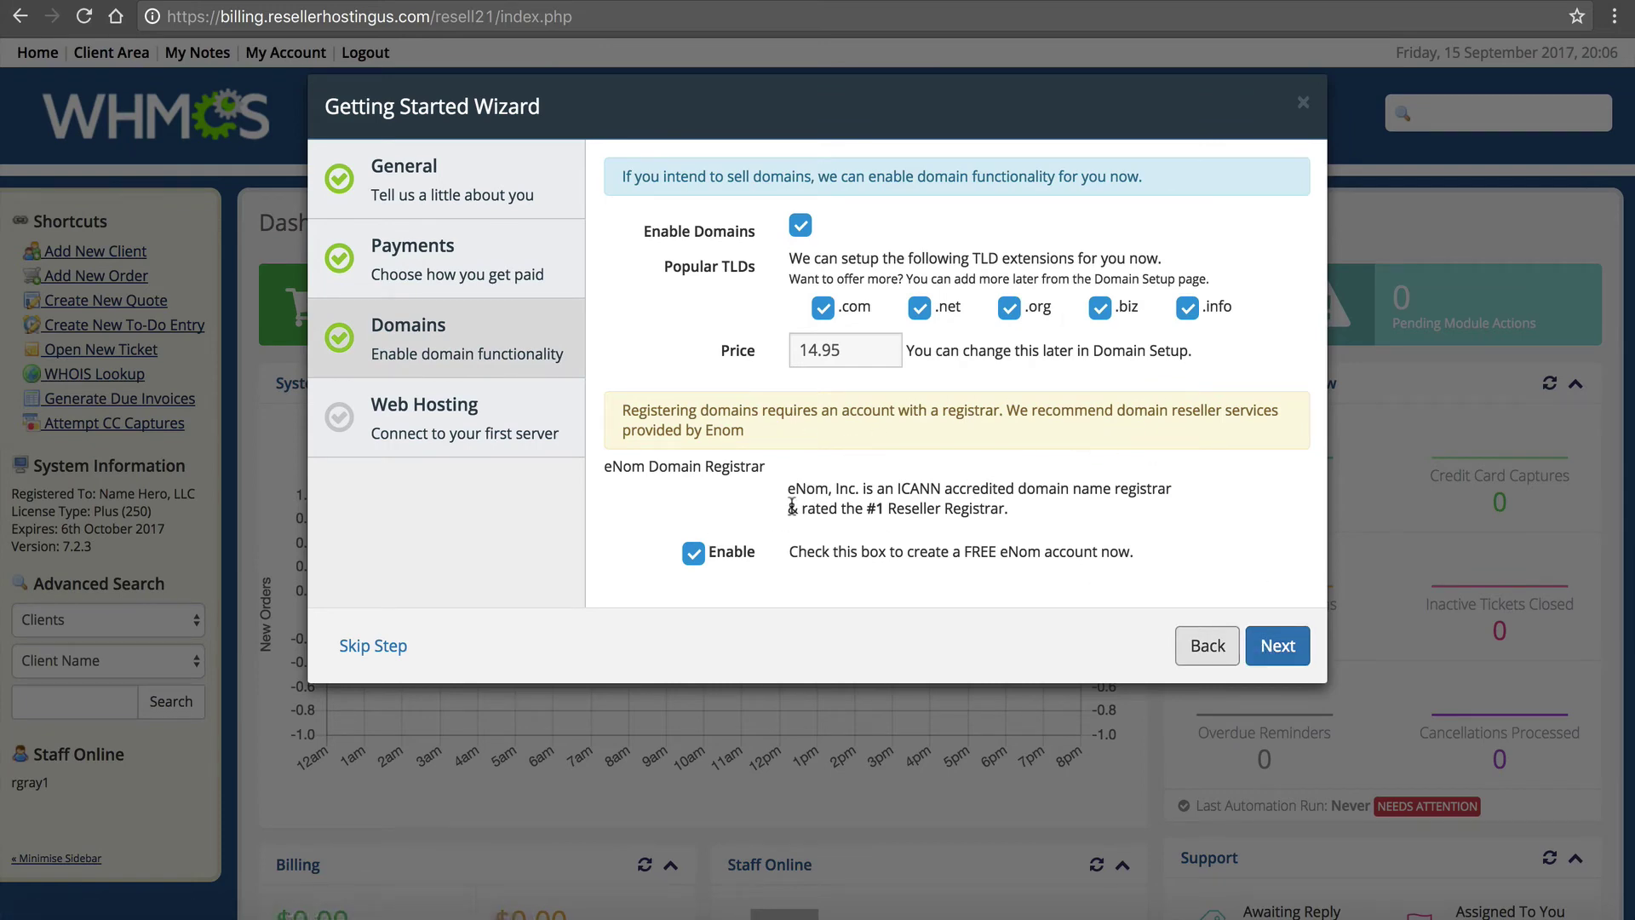
pyautogui.click(694, 554)
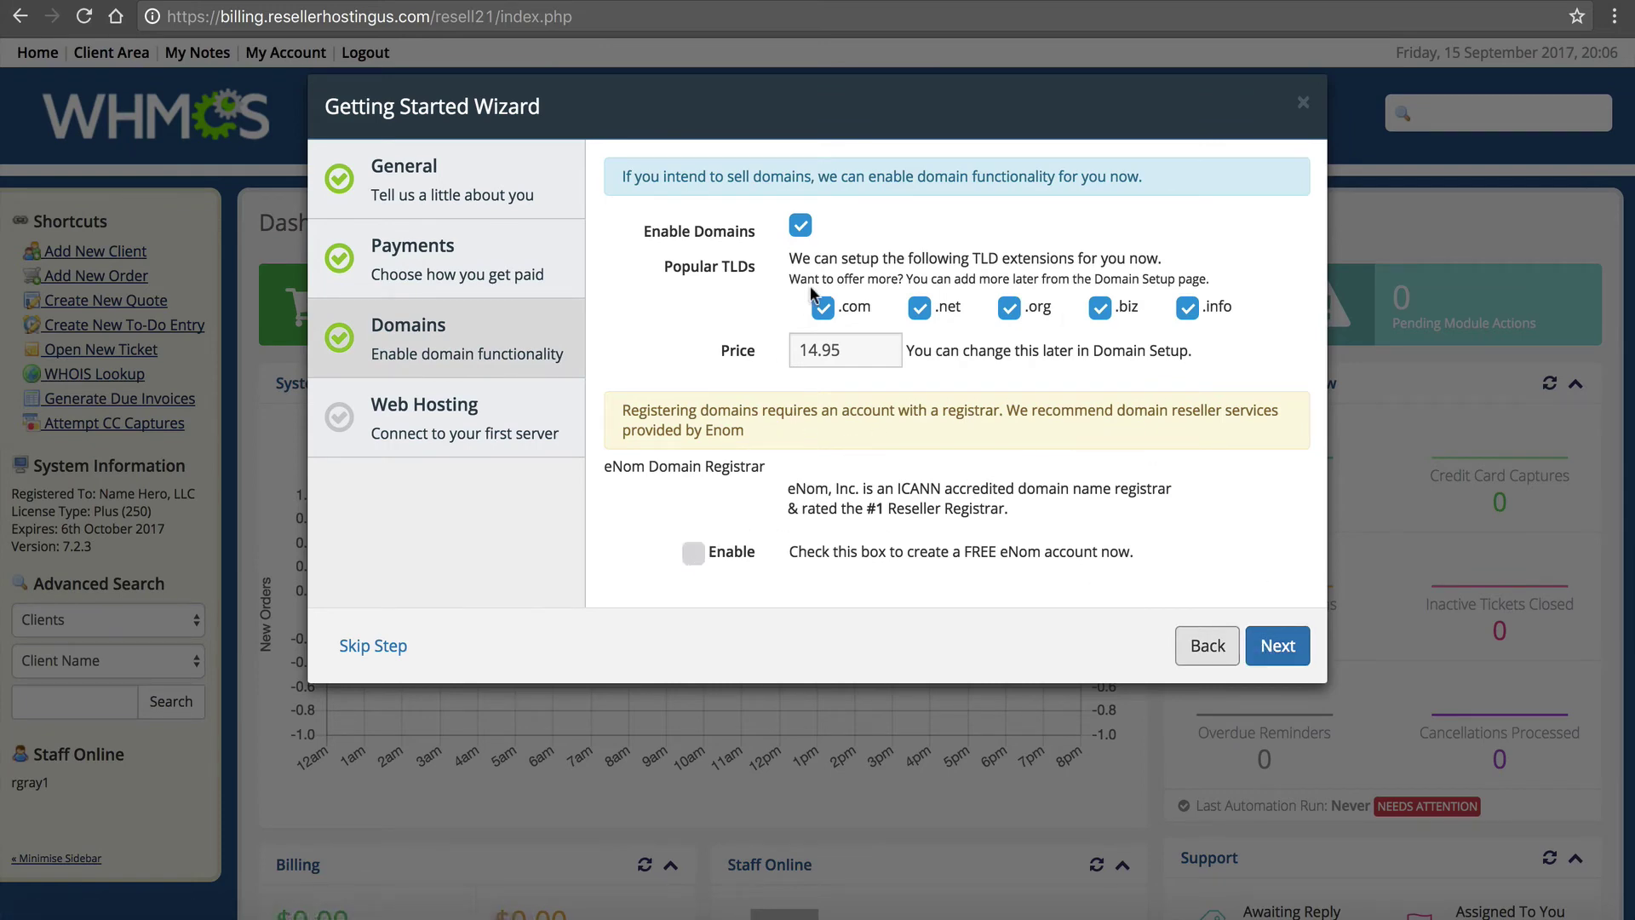
pyautogui.click(1278, 645)
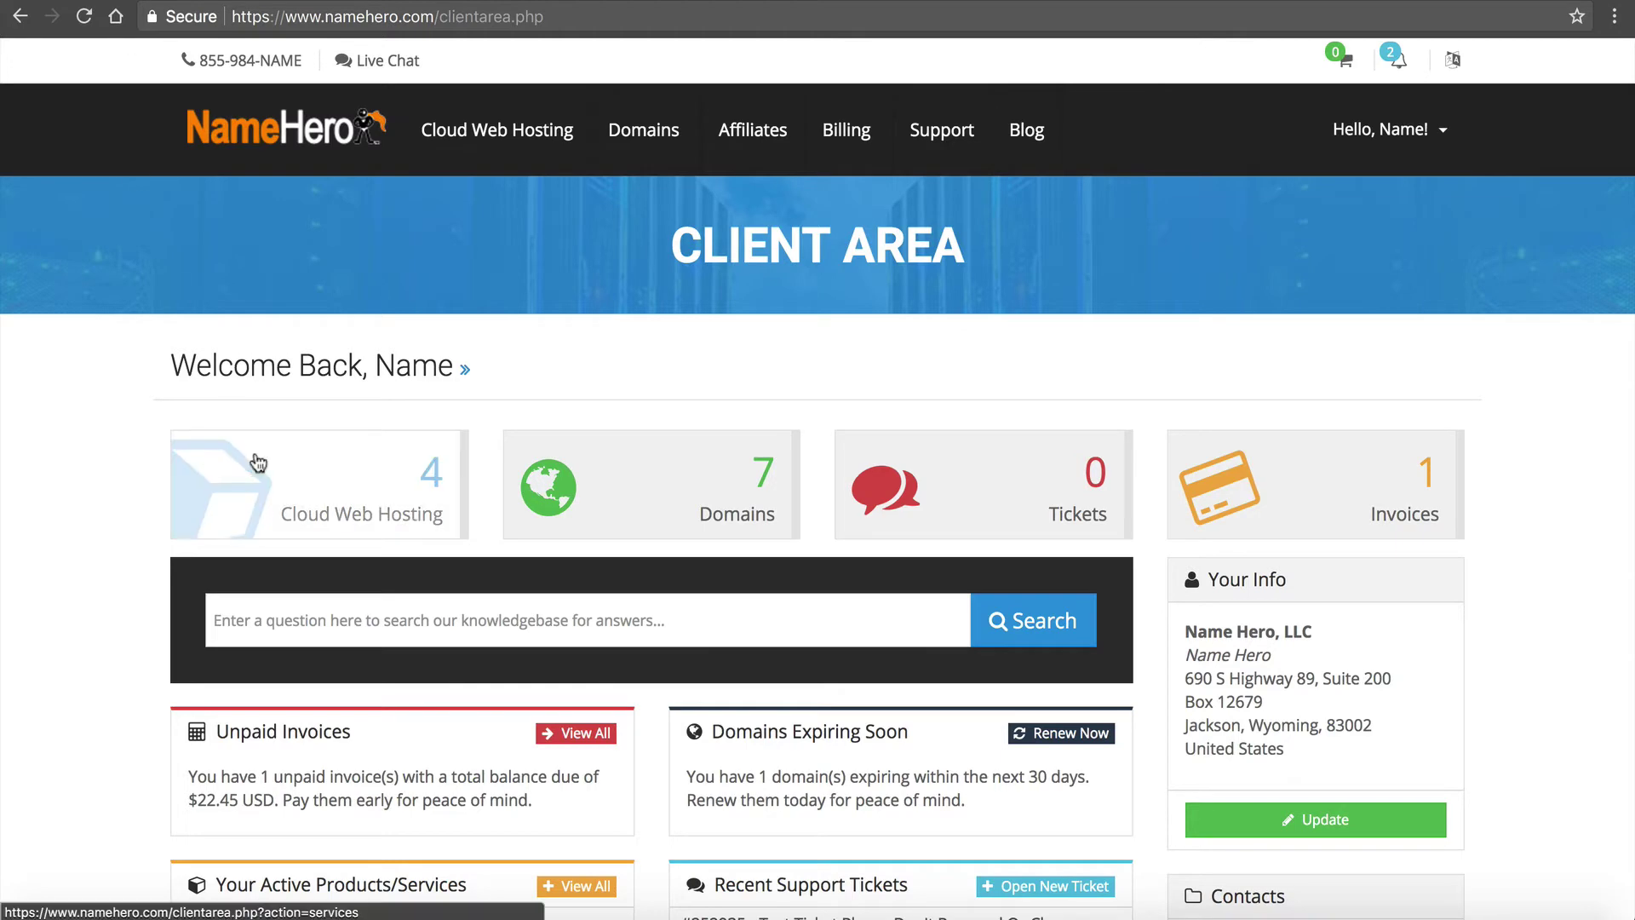
# Copy the Corporate Hero reseller plan's server name into the wizard's Hostname/IP field
pyautogui.click(306, 445)
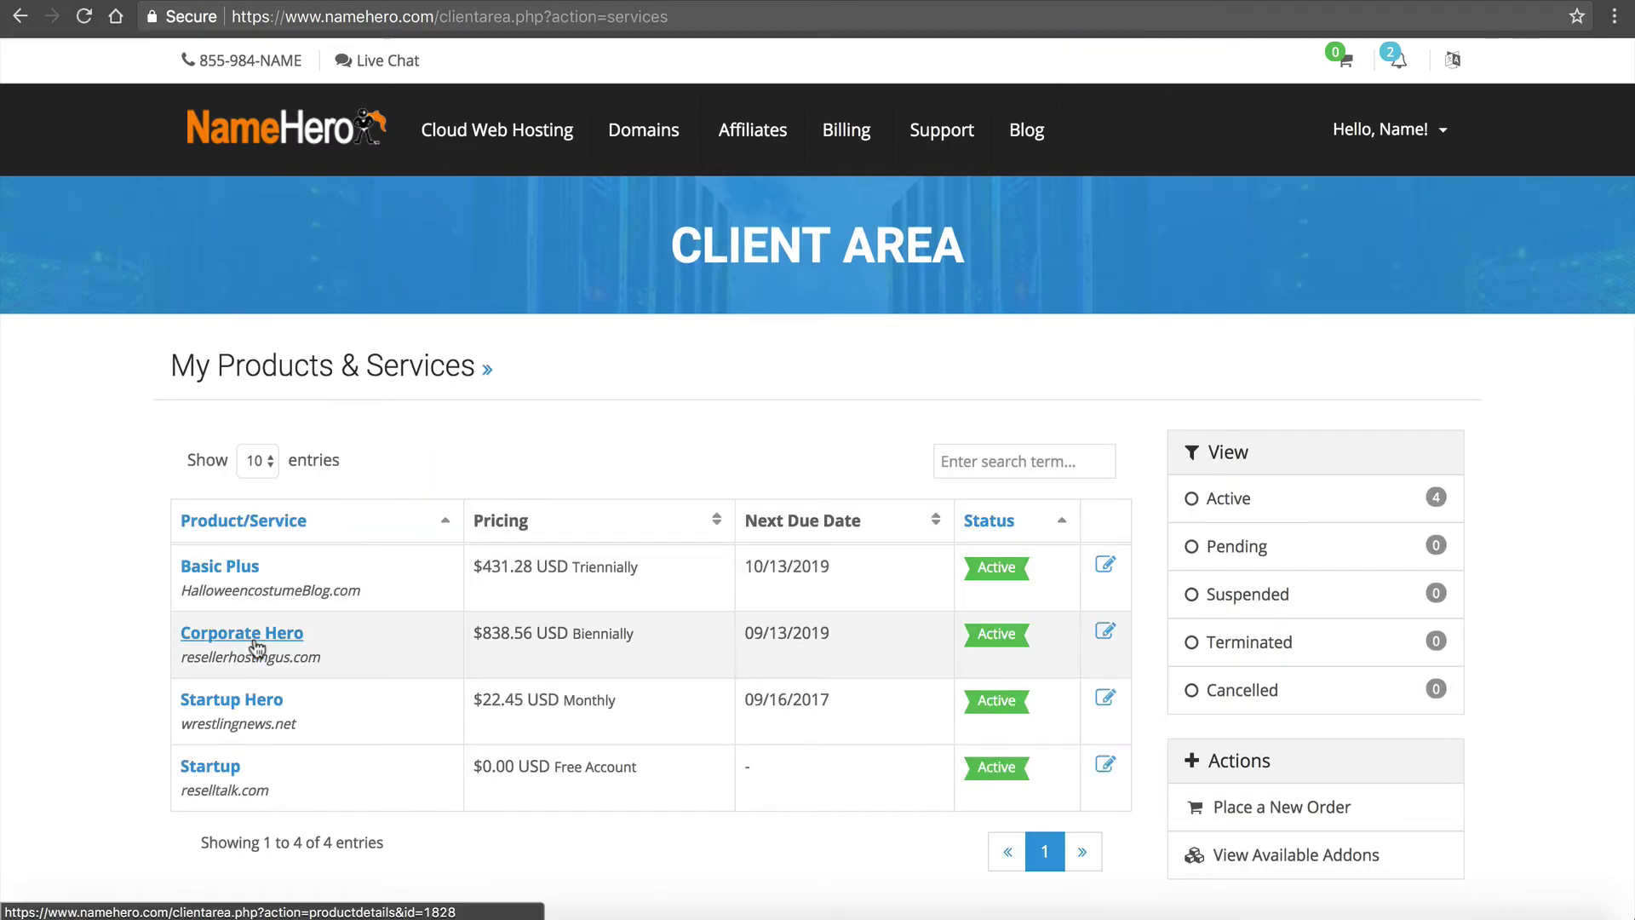
pyautogui.click(254, 640)
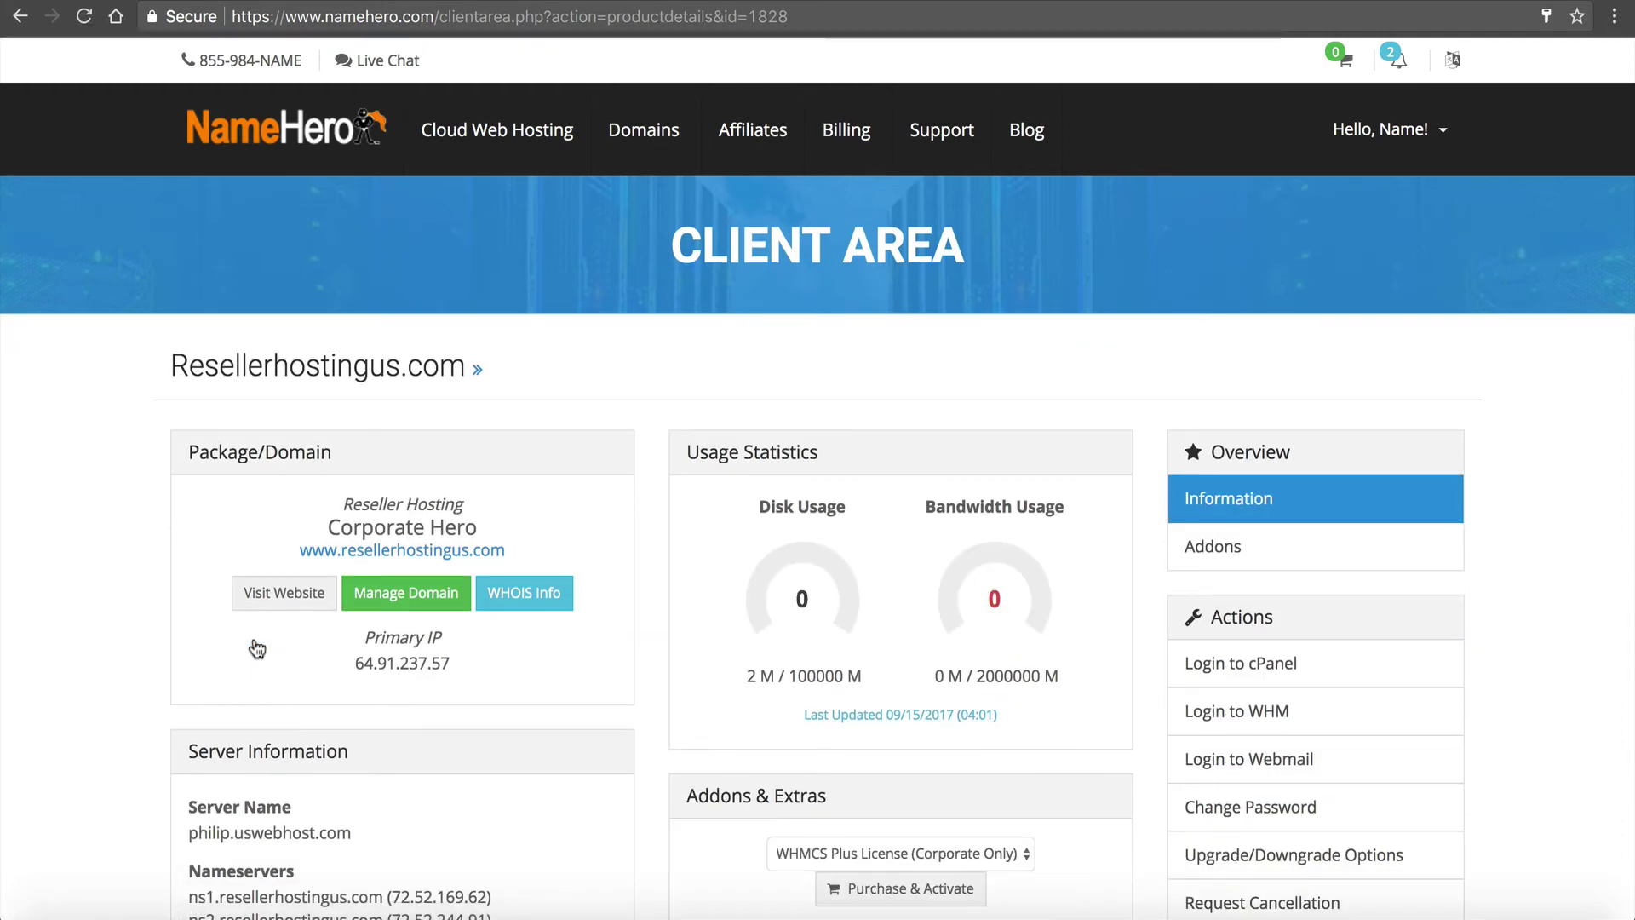
pyautogui.scroll(-3, 340, 673)
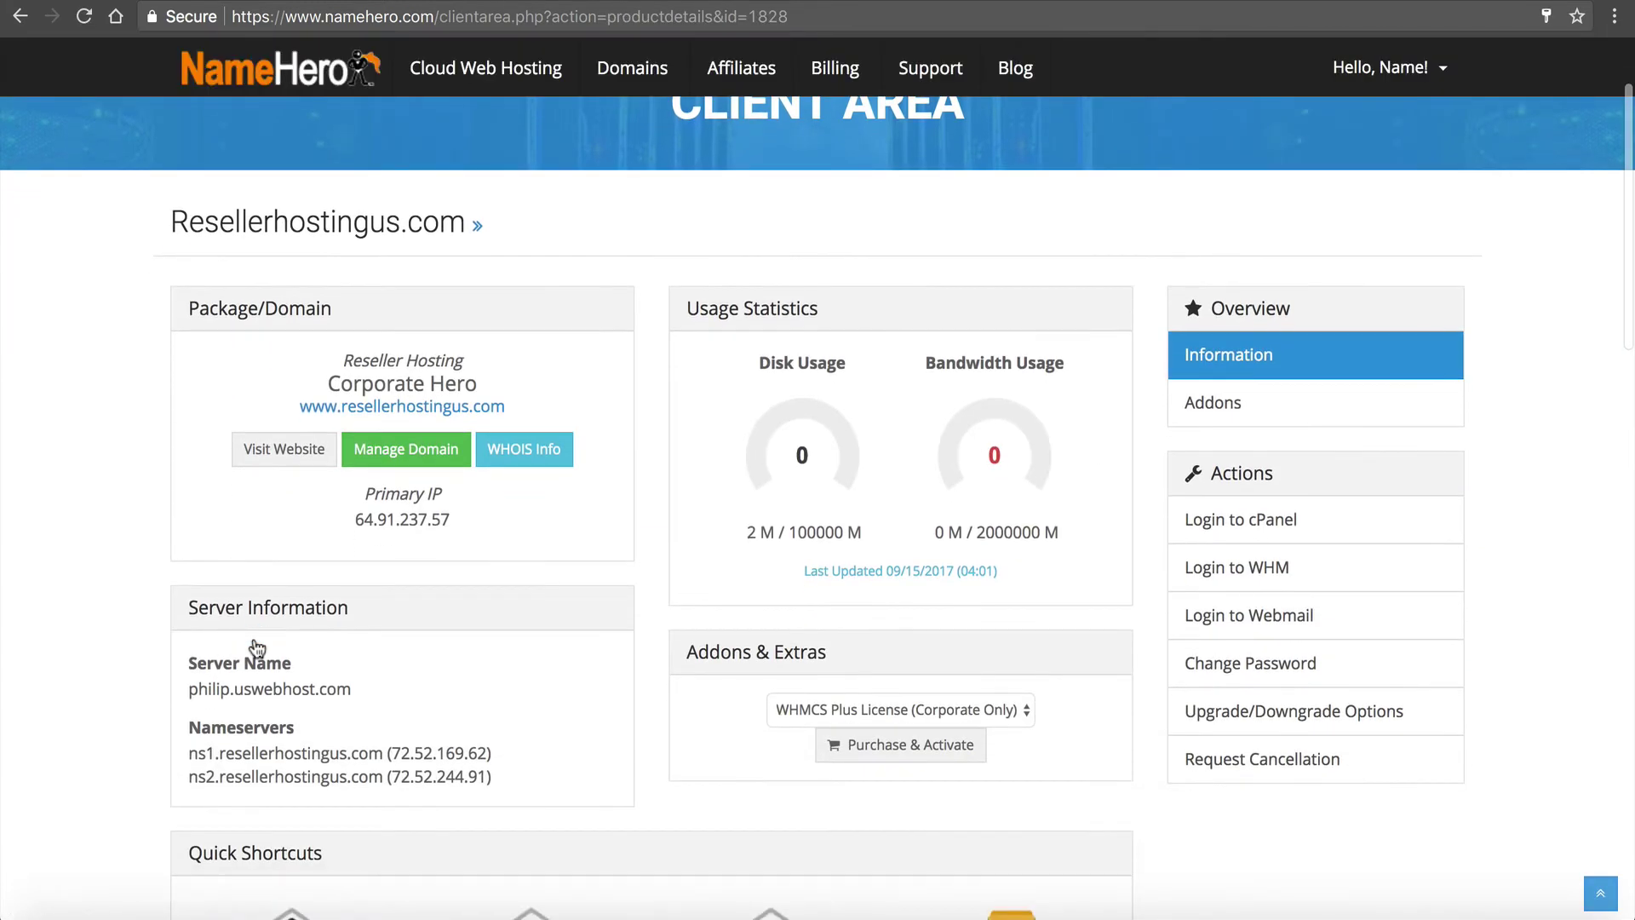
pyautogui.moveTo(360, 692); pyautogui.dragTo(188, 687)
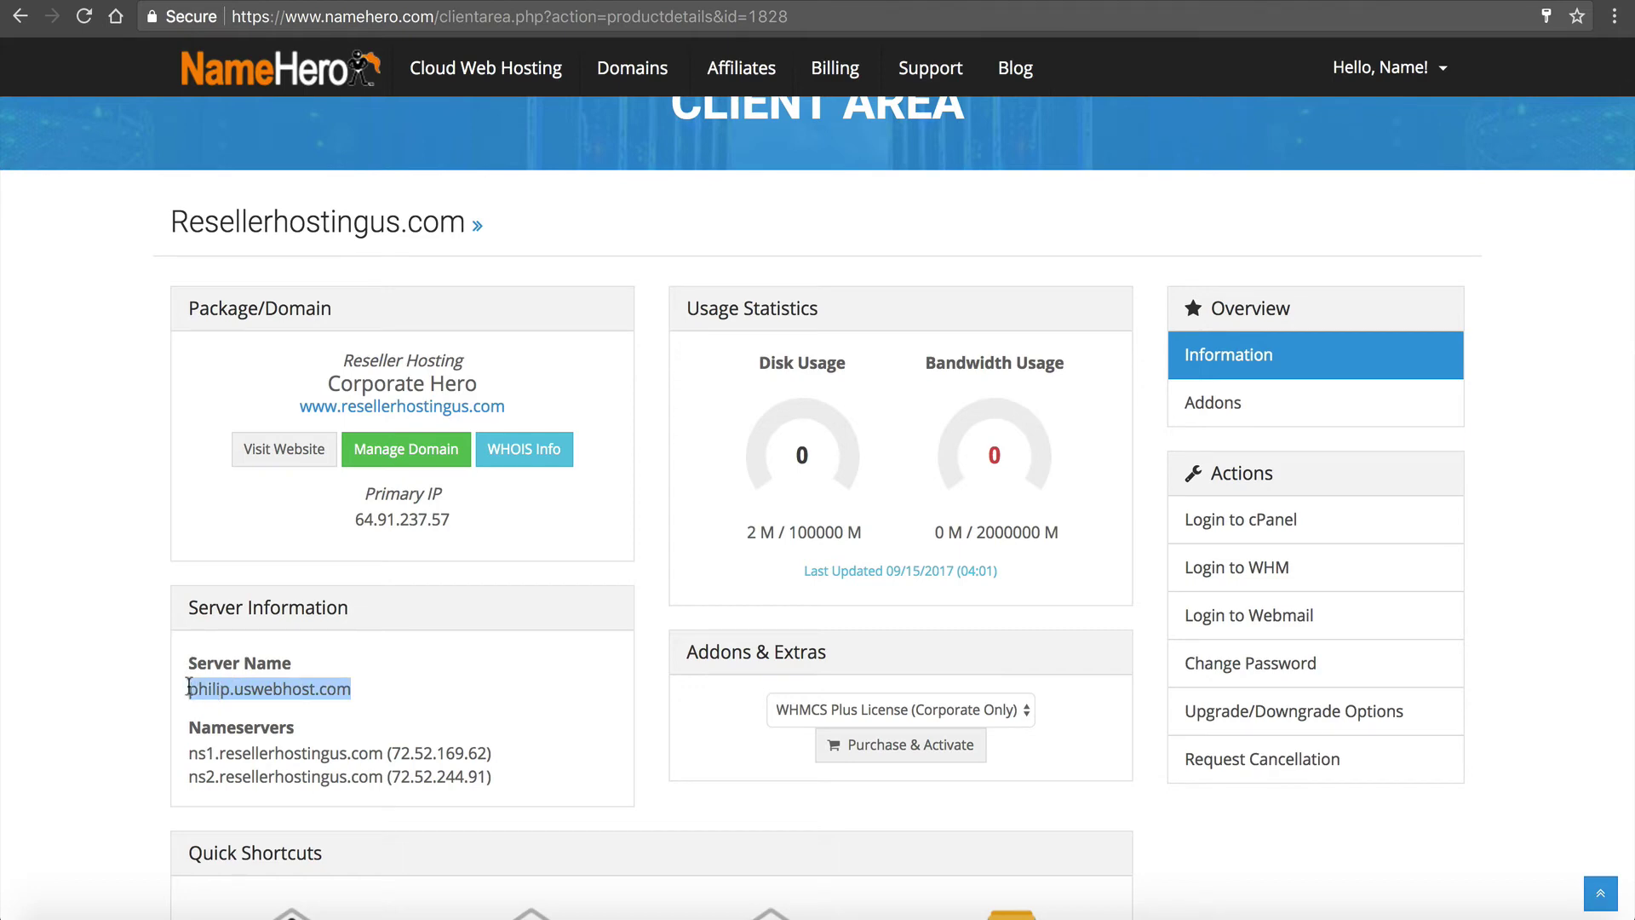
pyautogui.click(245, 690)
pyautogui.moveTo(232, 686)
pyautogui.mouseDown()
pyautogui.moveTo(349, 686)
pyautogui.moveTo(234, 688)
pyautogui.mouseUp()
pyautogui.click(269, 697)
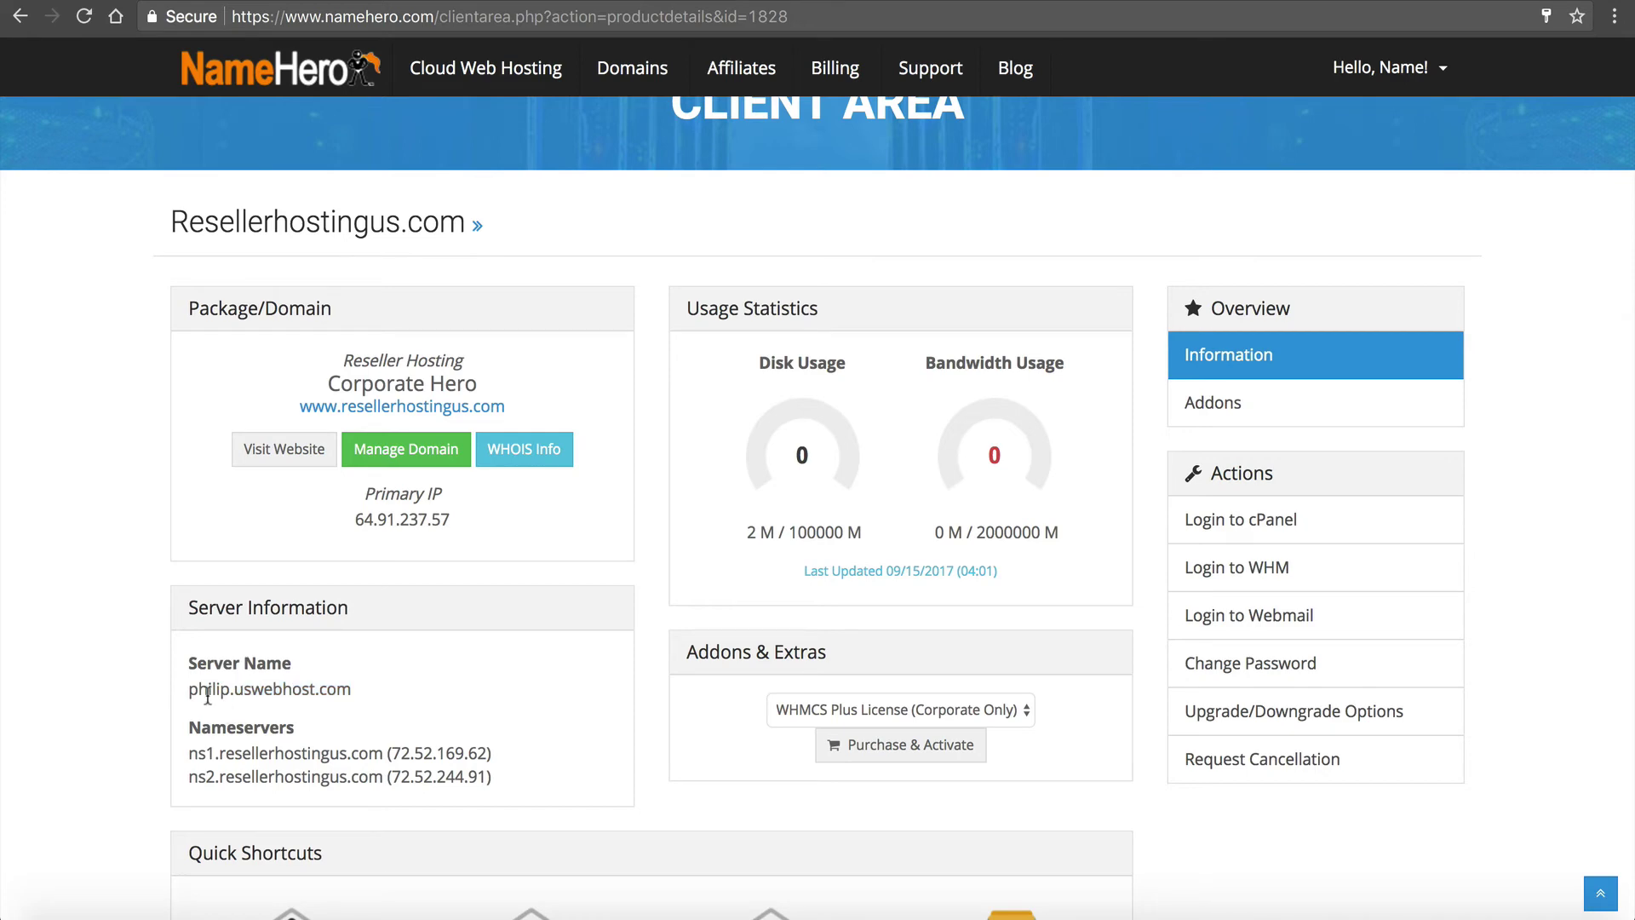
pyautogui.moveTo(190, 687); pyautogui.dragTo(350, 684)
pyautogui.hotkey('ctrl', 'c')
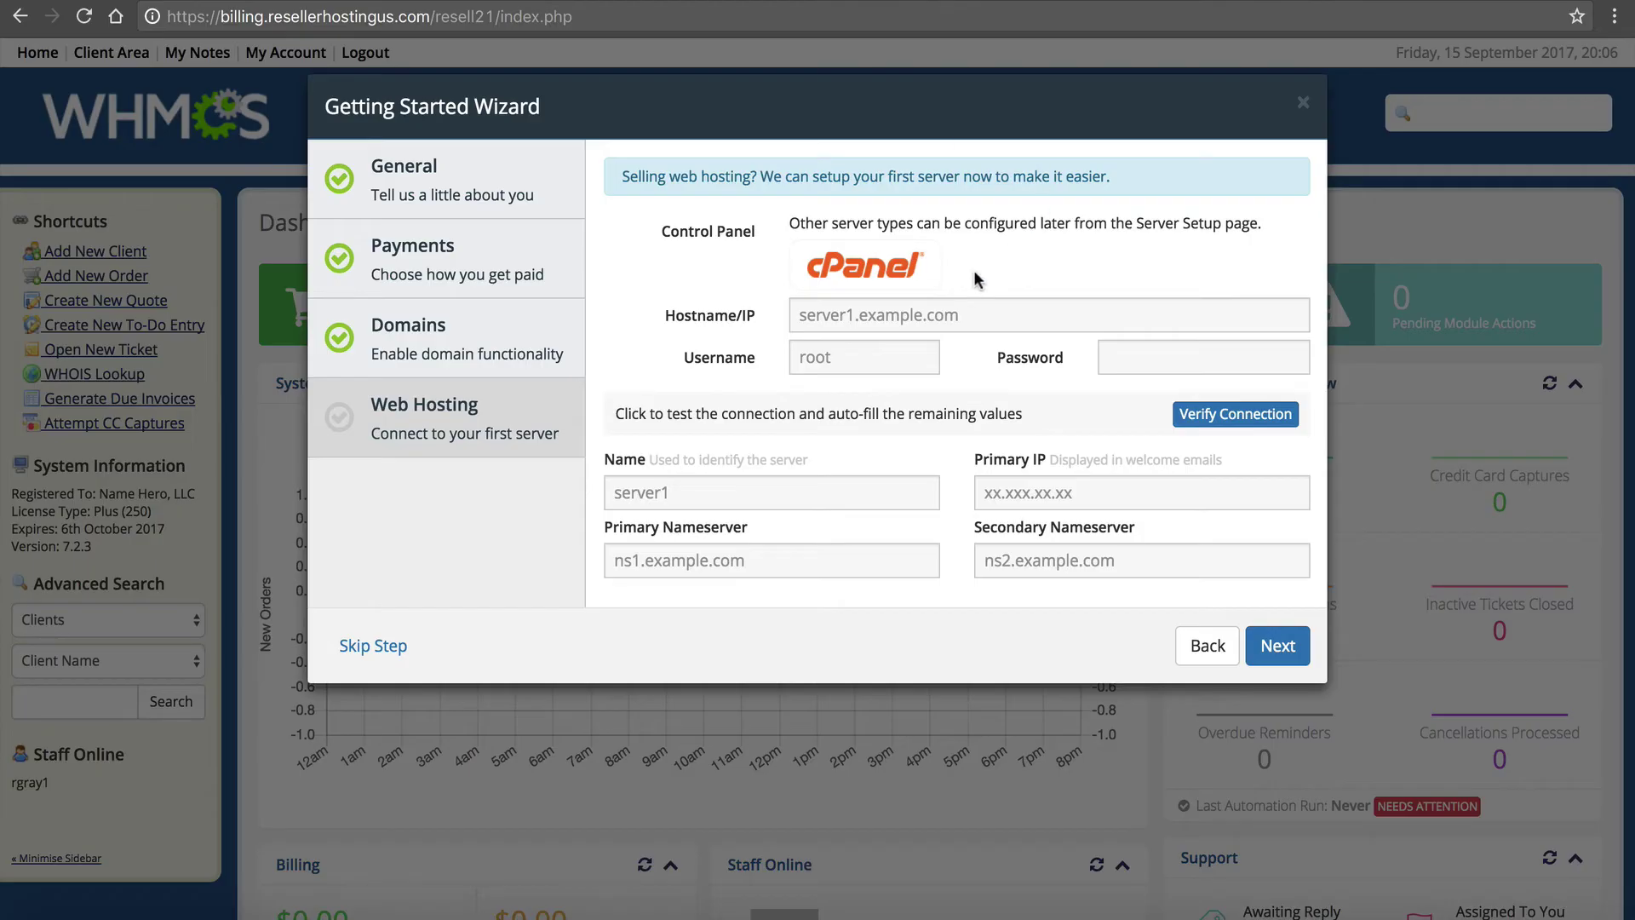
pyautogui.click(971, 315)
pyautogui.hotkey('ctrl', 'v')
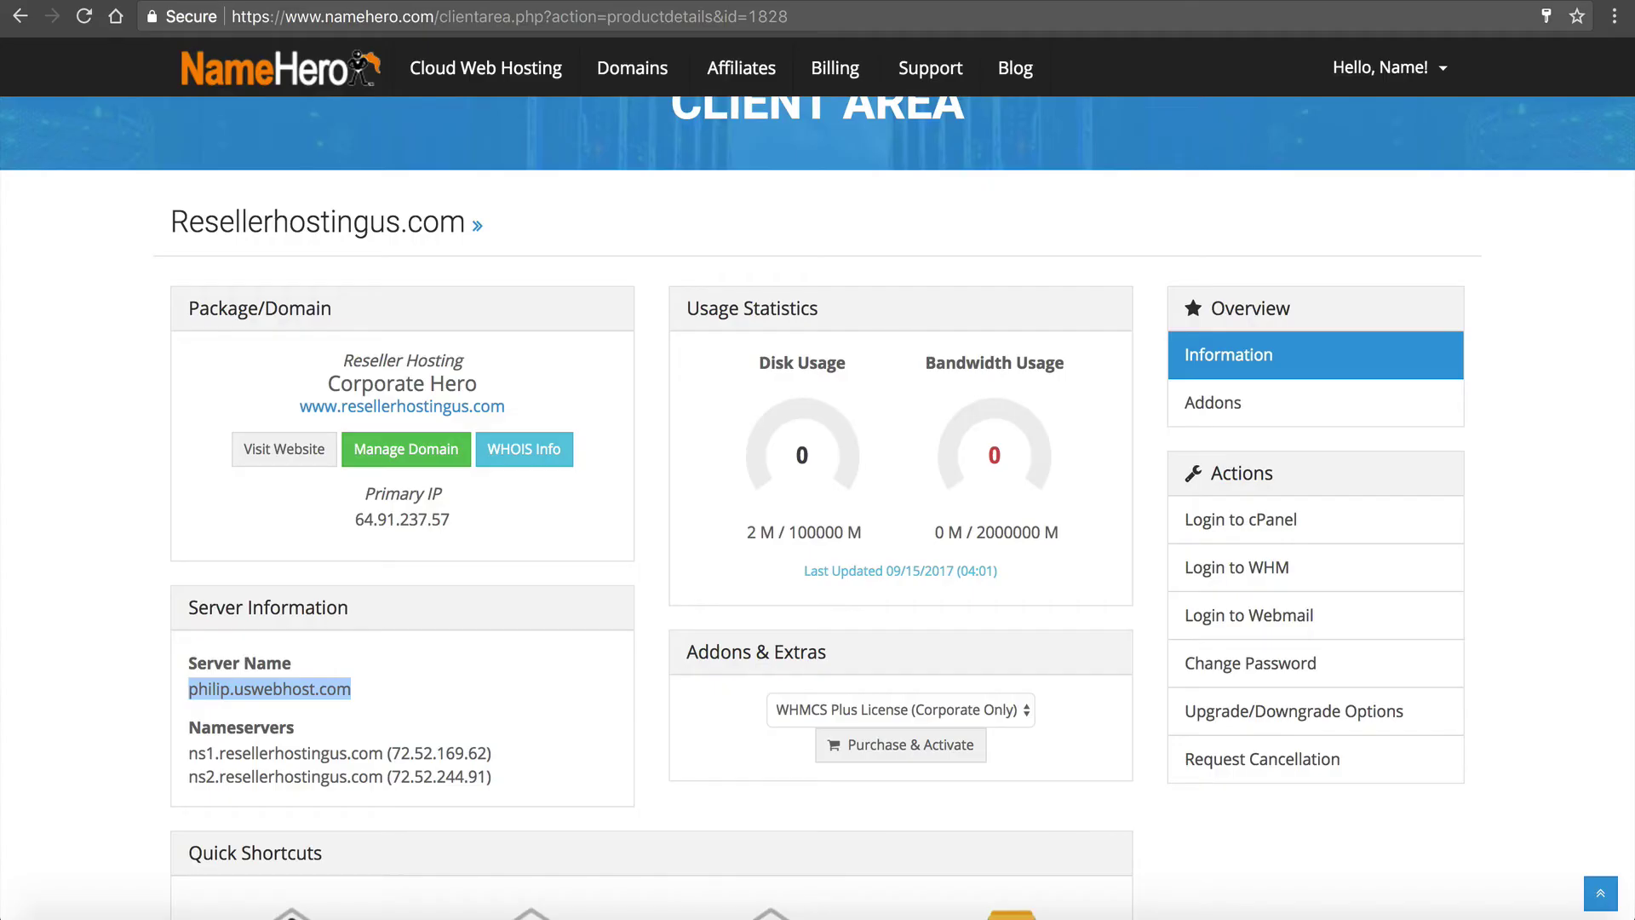
# Find the reseller login details in the NameHero client area's Email History
pyautogui.click(381, 5)
pyautogui.click(472, 5)
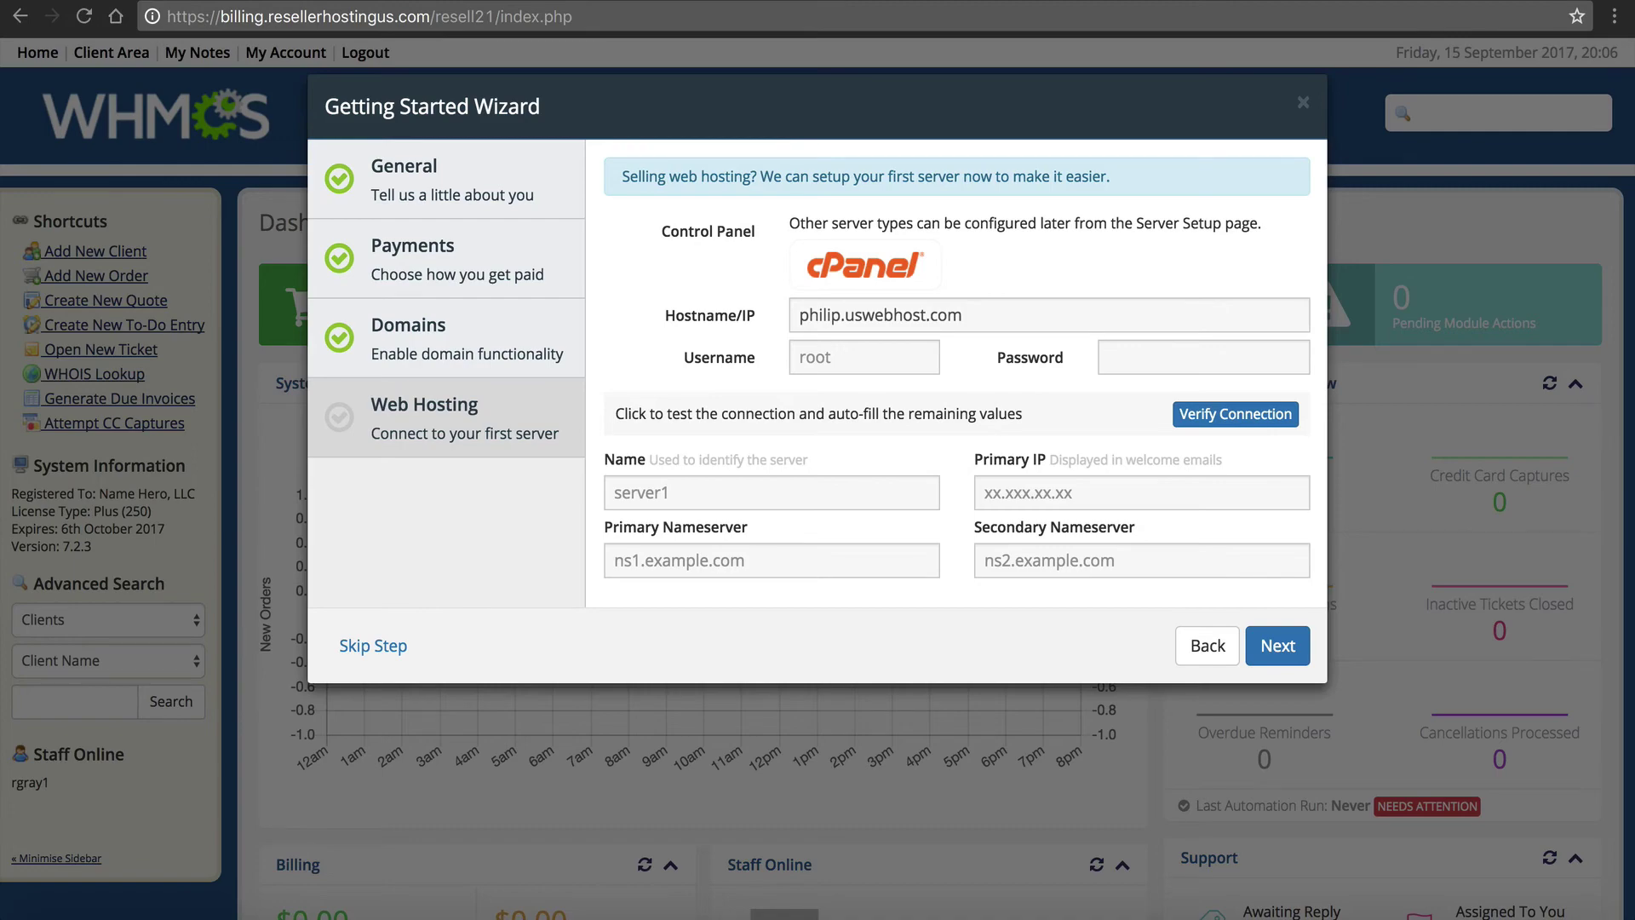
pyautogui.hotkey('ctrl', 'Tab')
pyautogui.click(1384, 67)
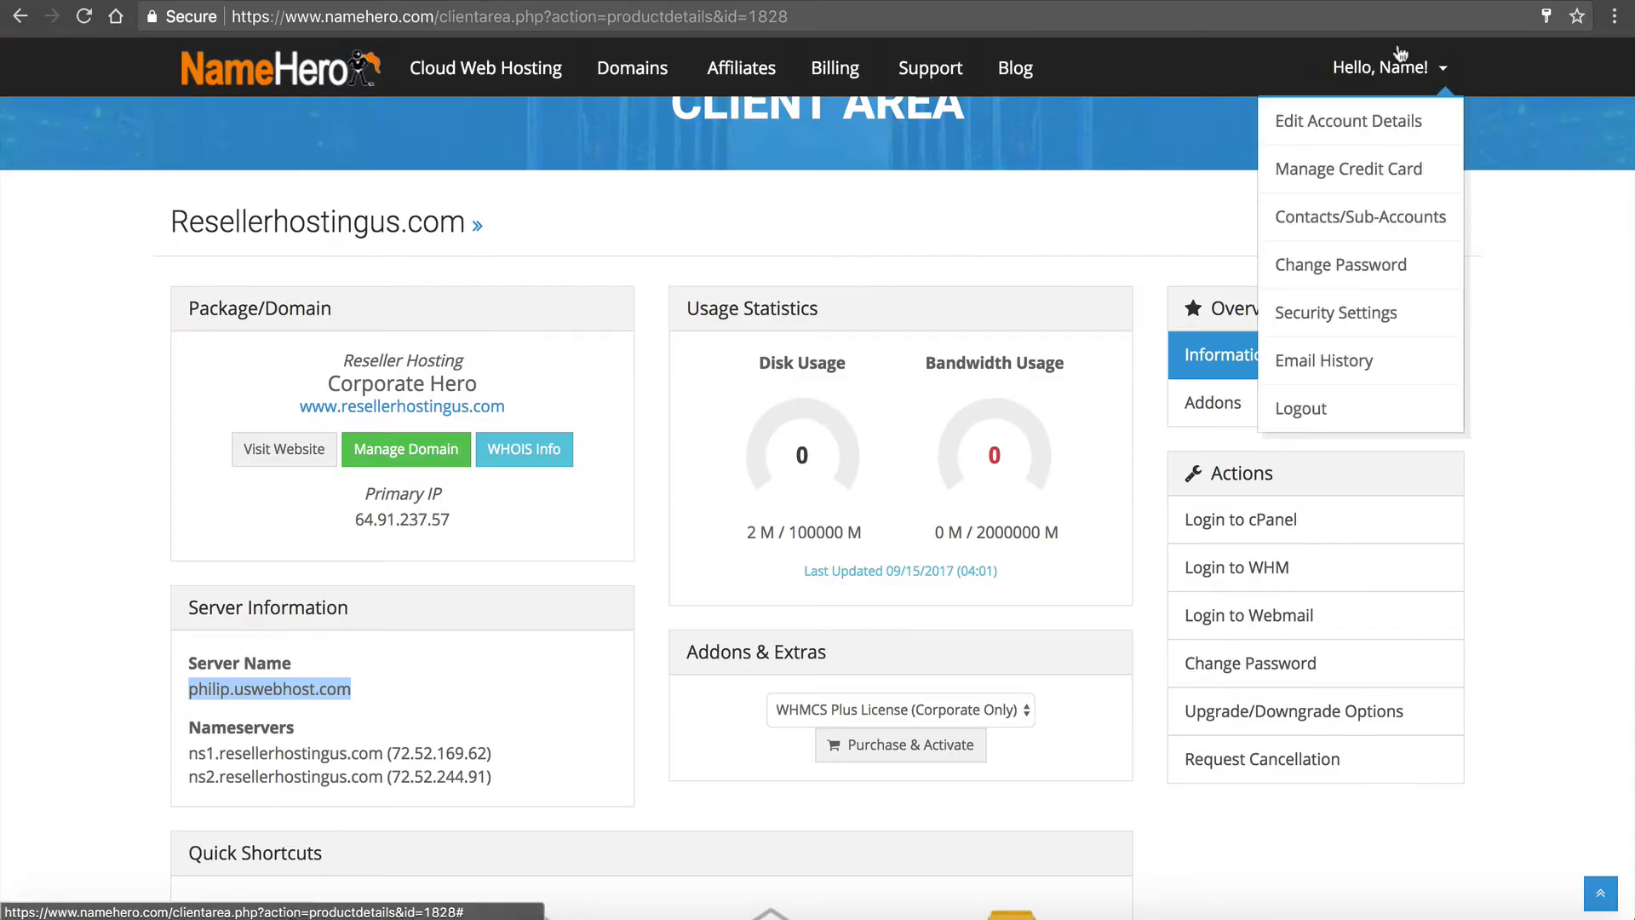
pyautogui.click(1322, 370)
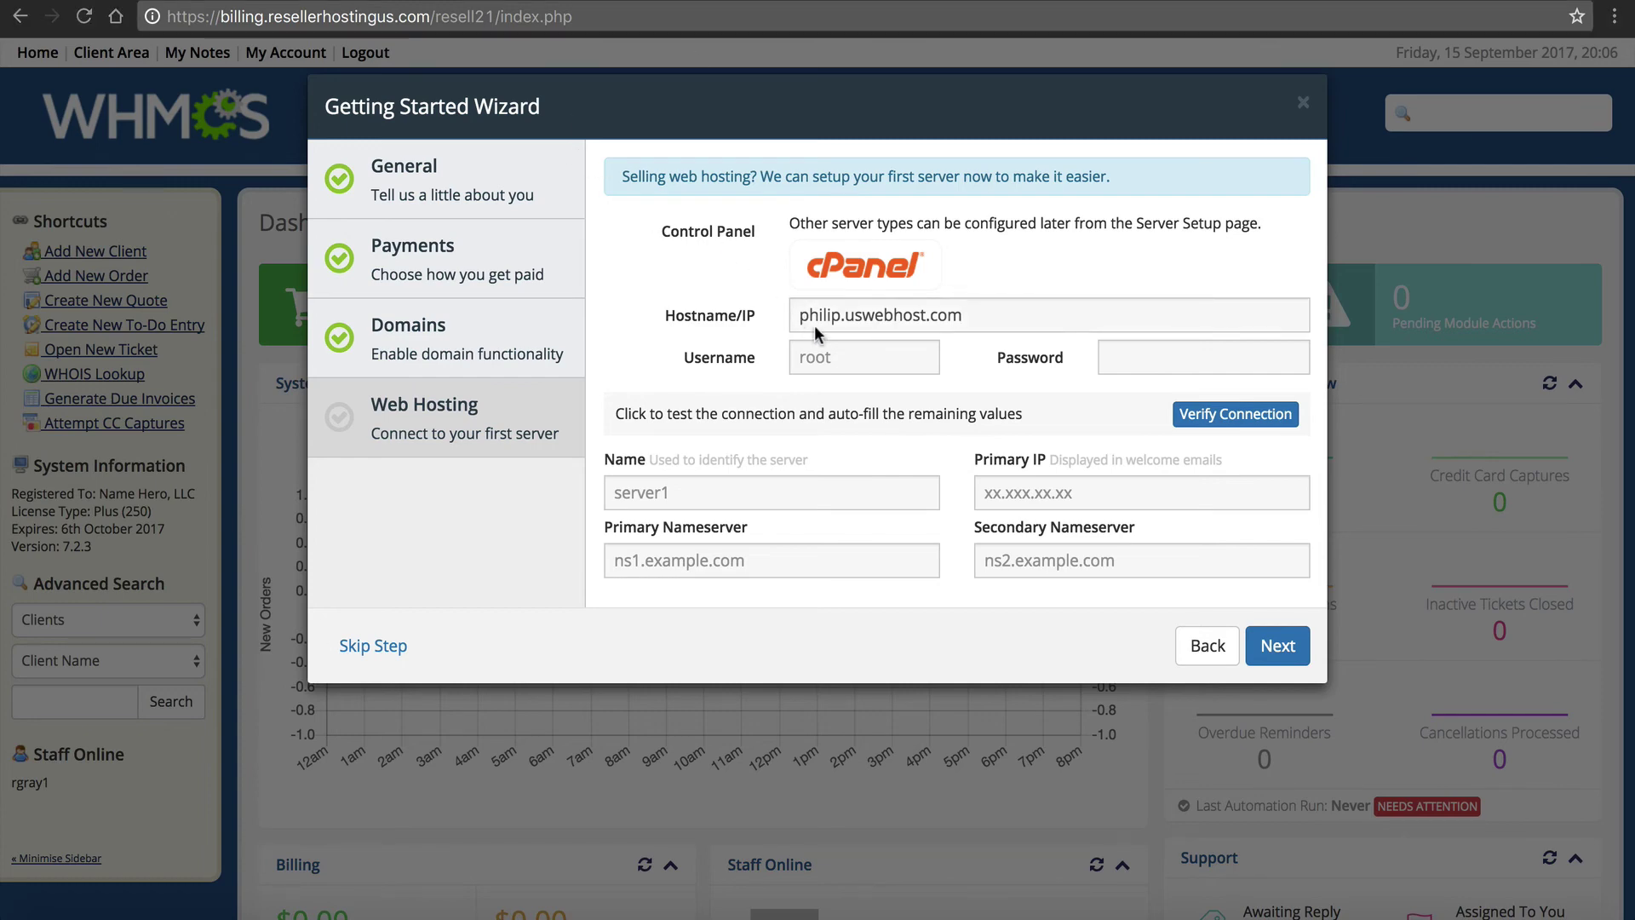
# Enter the reseller username and password in the wizard and verify the cPanel connection
pyautogui.click(820, 356)
pyautogui.write('reselle1')
pyautogui.click(1111, 356)
pyautogui.hotkey('ctrl', 'v')
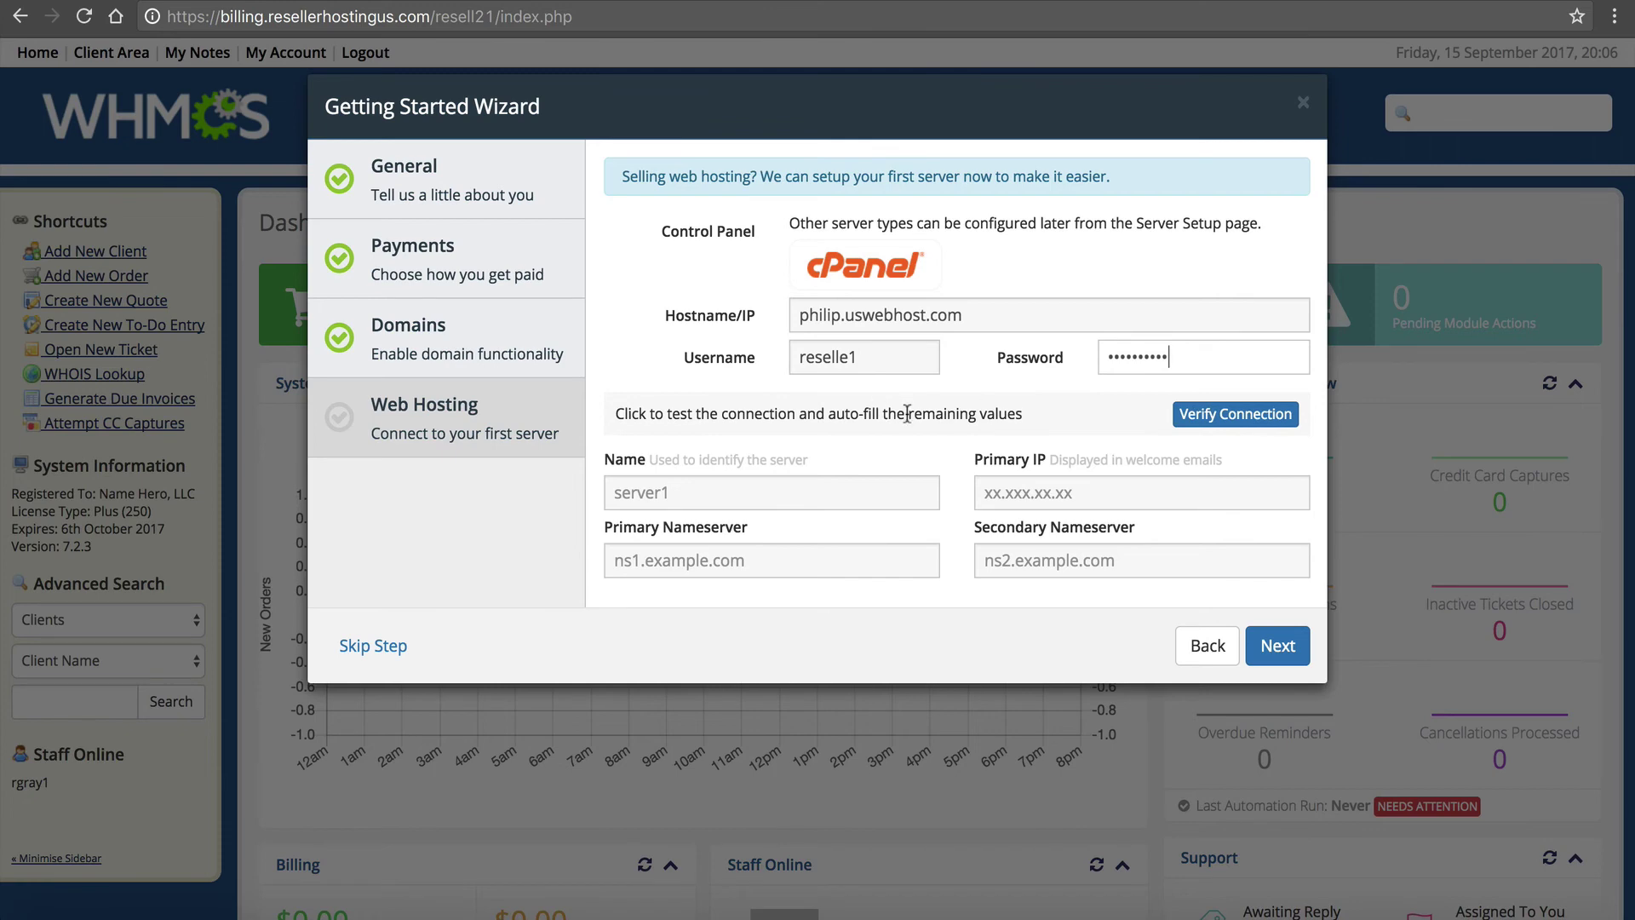
pyautogui.click(1197, 415)
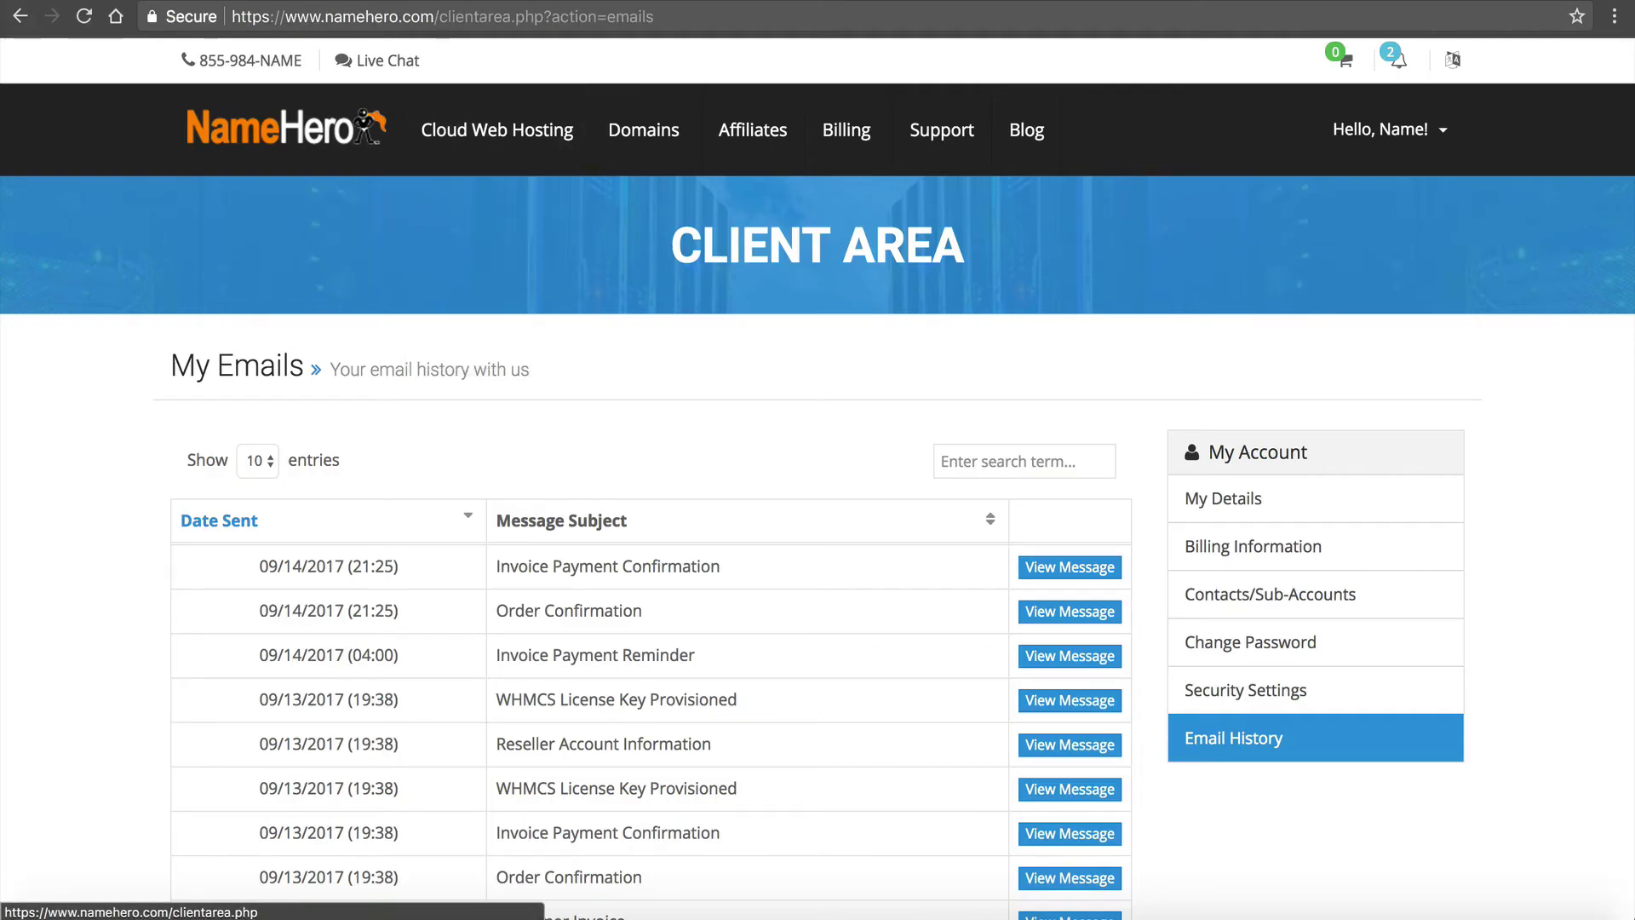
# Select and copy the Primary IP 64.91.237.57 from the reseller hosting product details
pyautogui.click(20, 16)
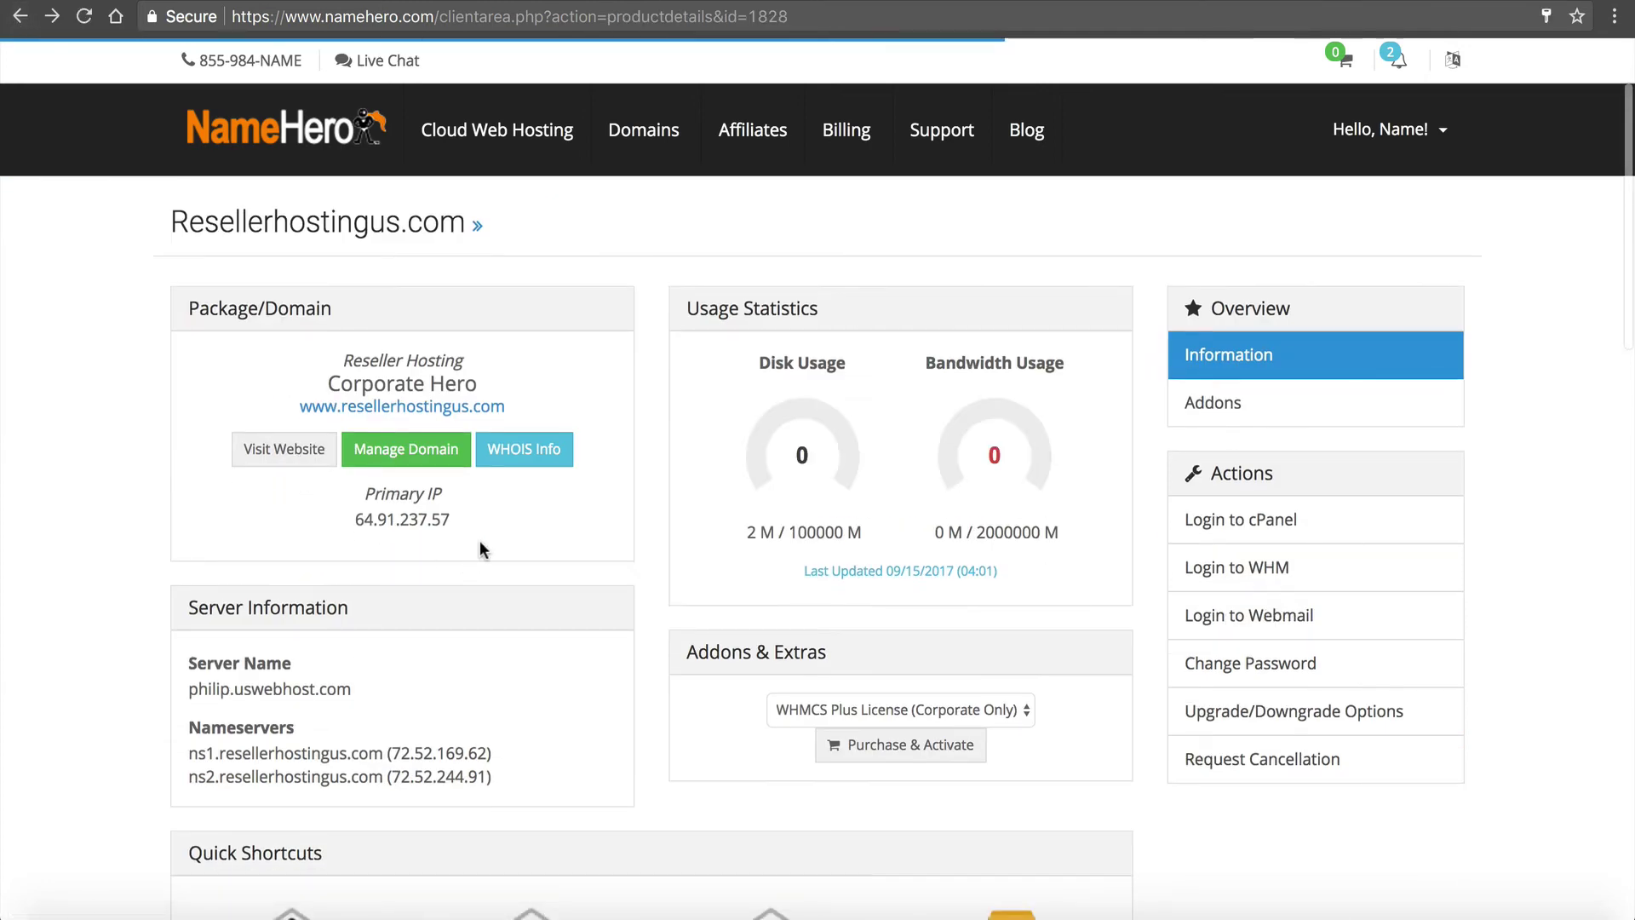
pyautogui.moveTo(452, 520); pyautogui.dragTo(341, 520)
pyautogui.press('super+c')
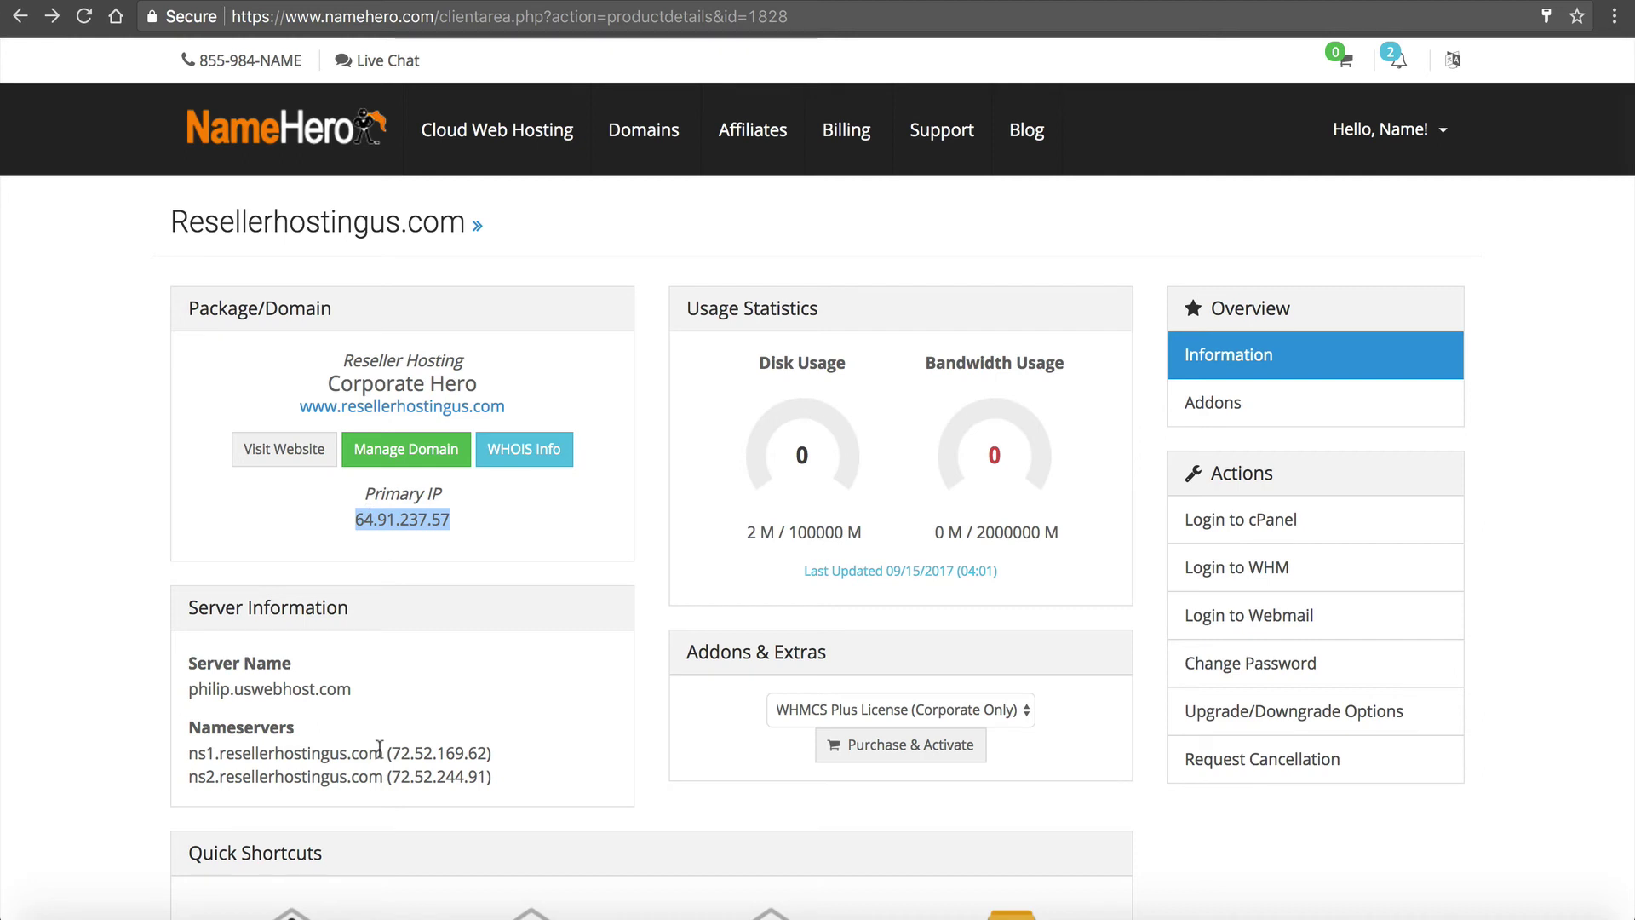
pyautogui.moveTo(391, 752); pyautogui.dragTo(484, 750)
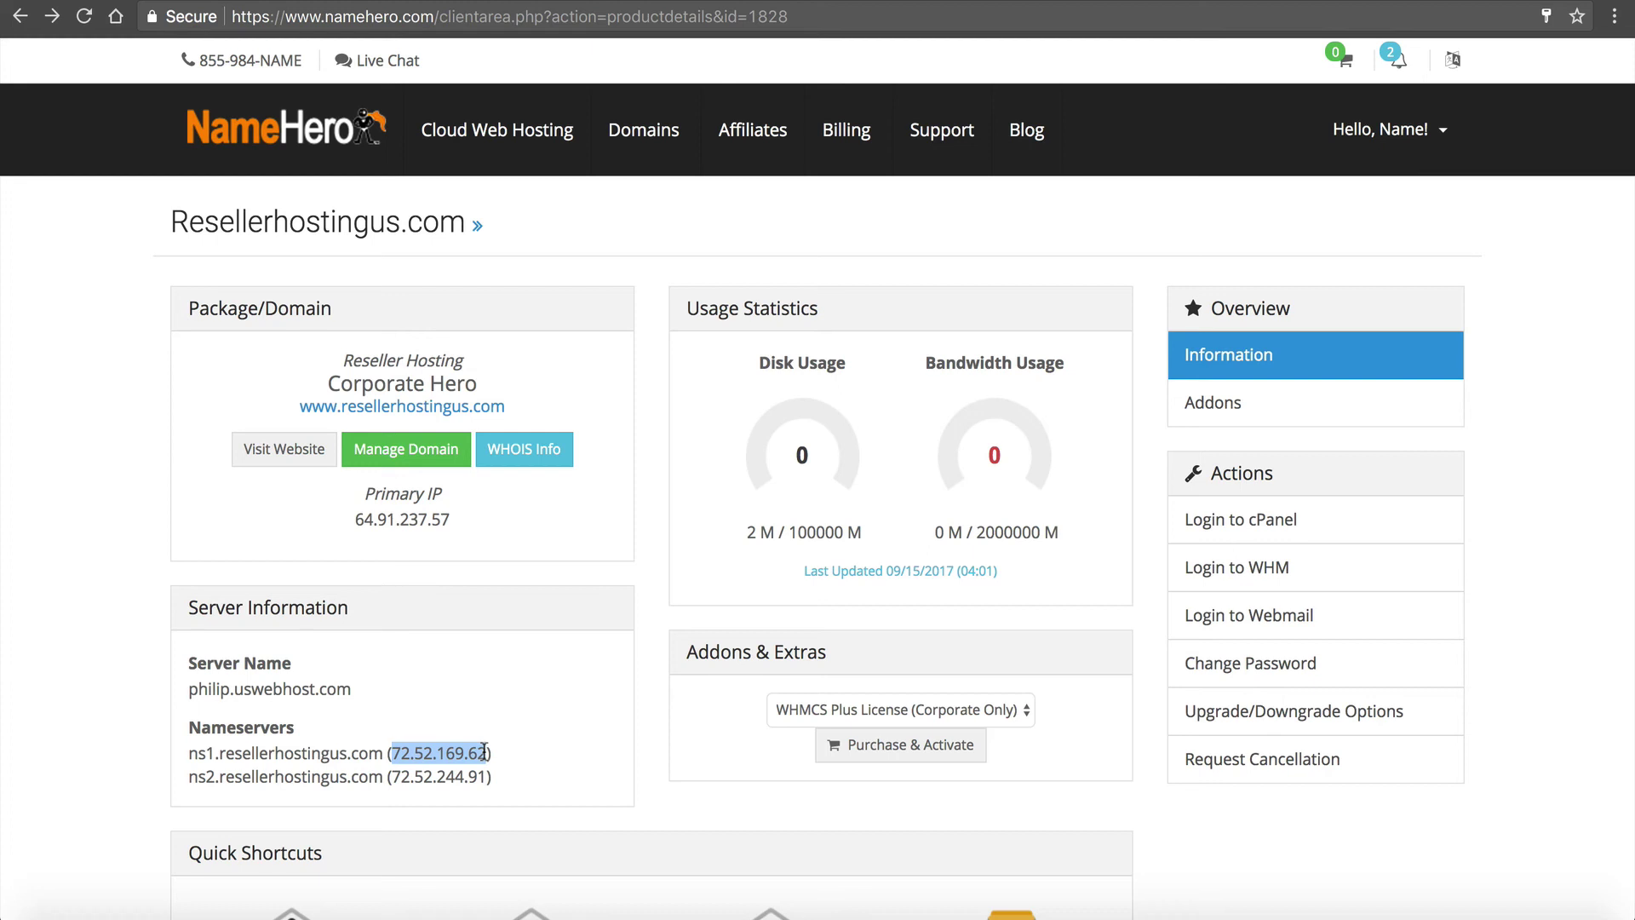
pyautogui.moveTo(356, 519); pyautogui.dragTo(444, 520)
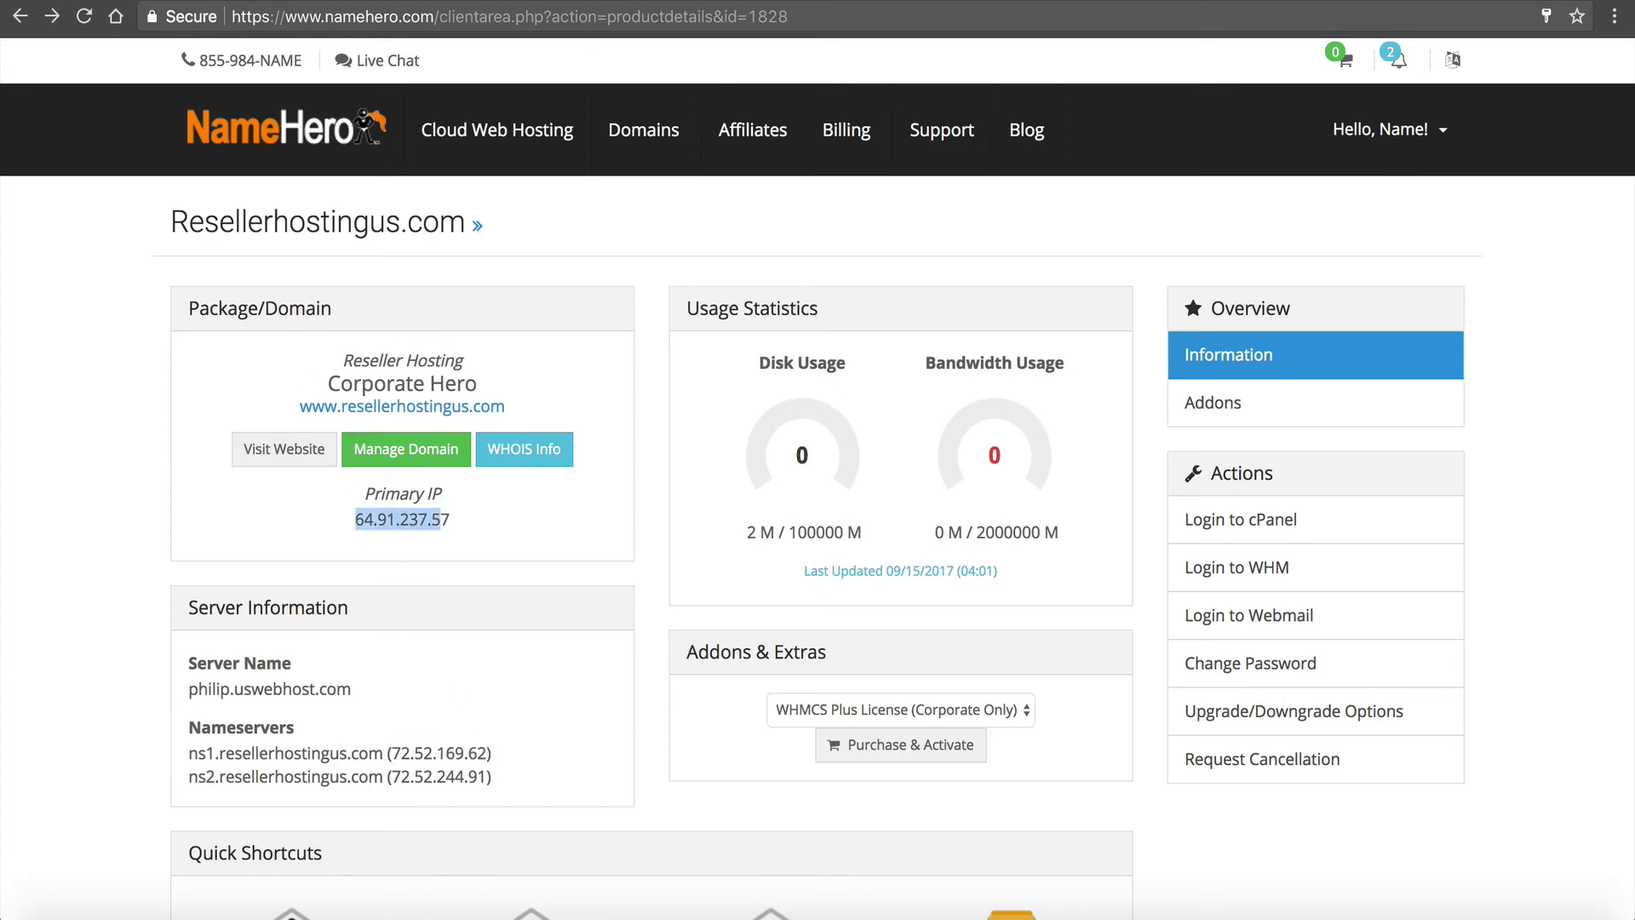
pyautogui.hotkey('ctrl', 'Tab')
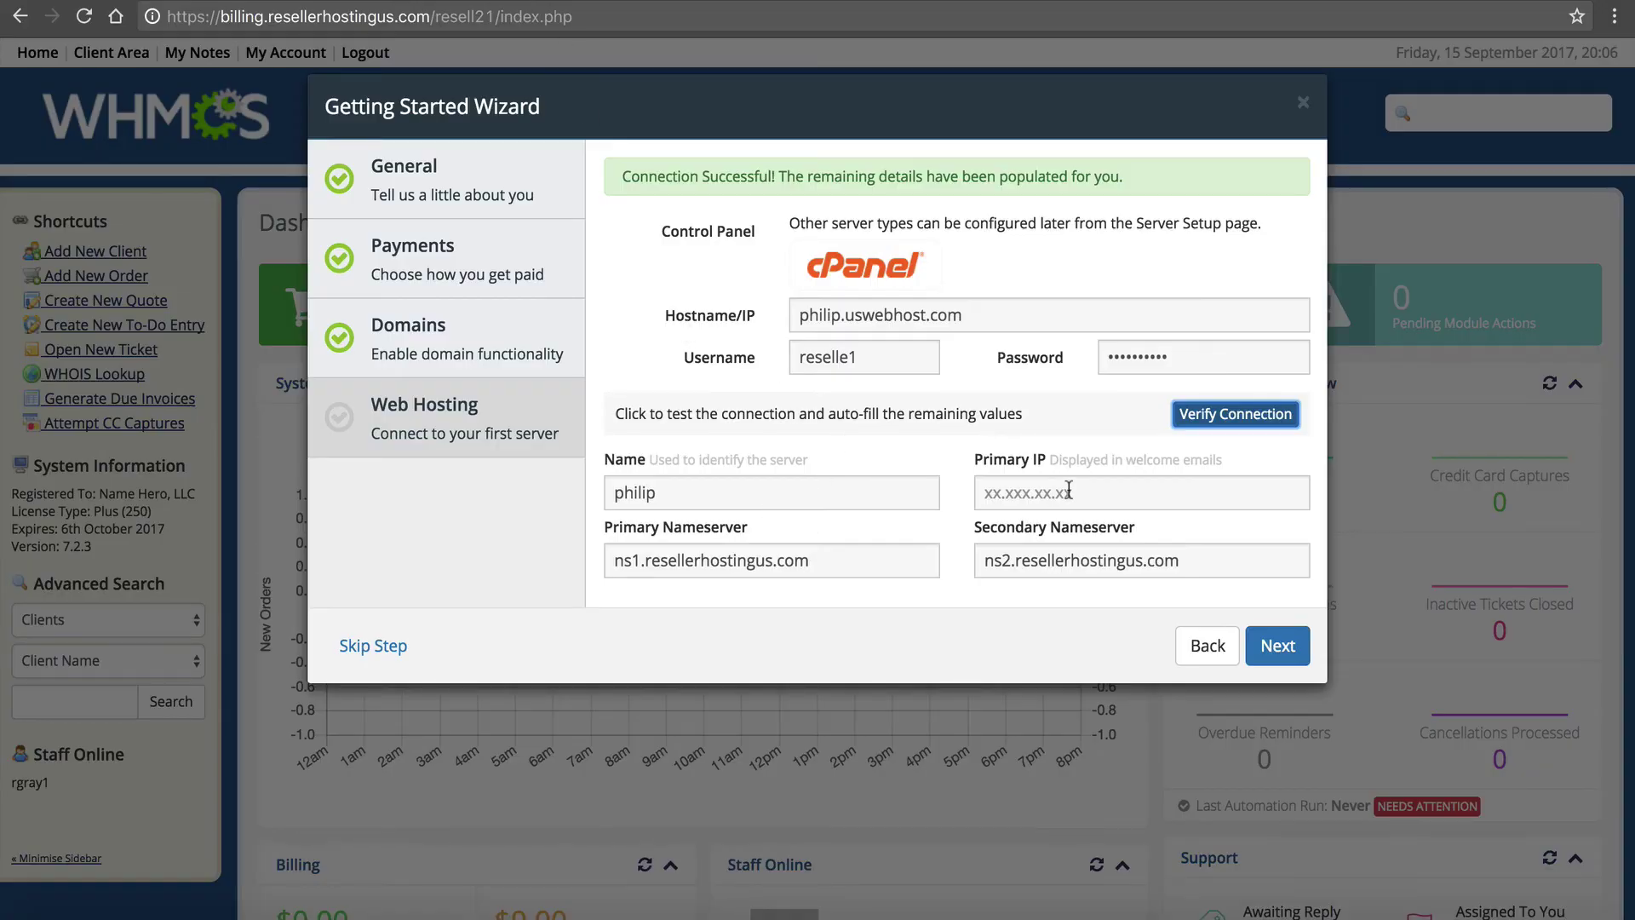
# Add Primary IP 64.91.237.57 to the cPanel server, then save and finish the wizard
pyautogui.click(1069, 492)
pyautogui.press('super+v')
pyautogui.click(855, 436)
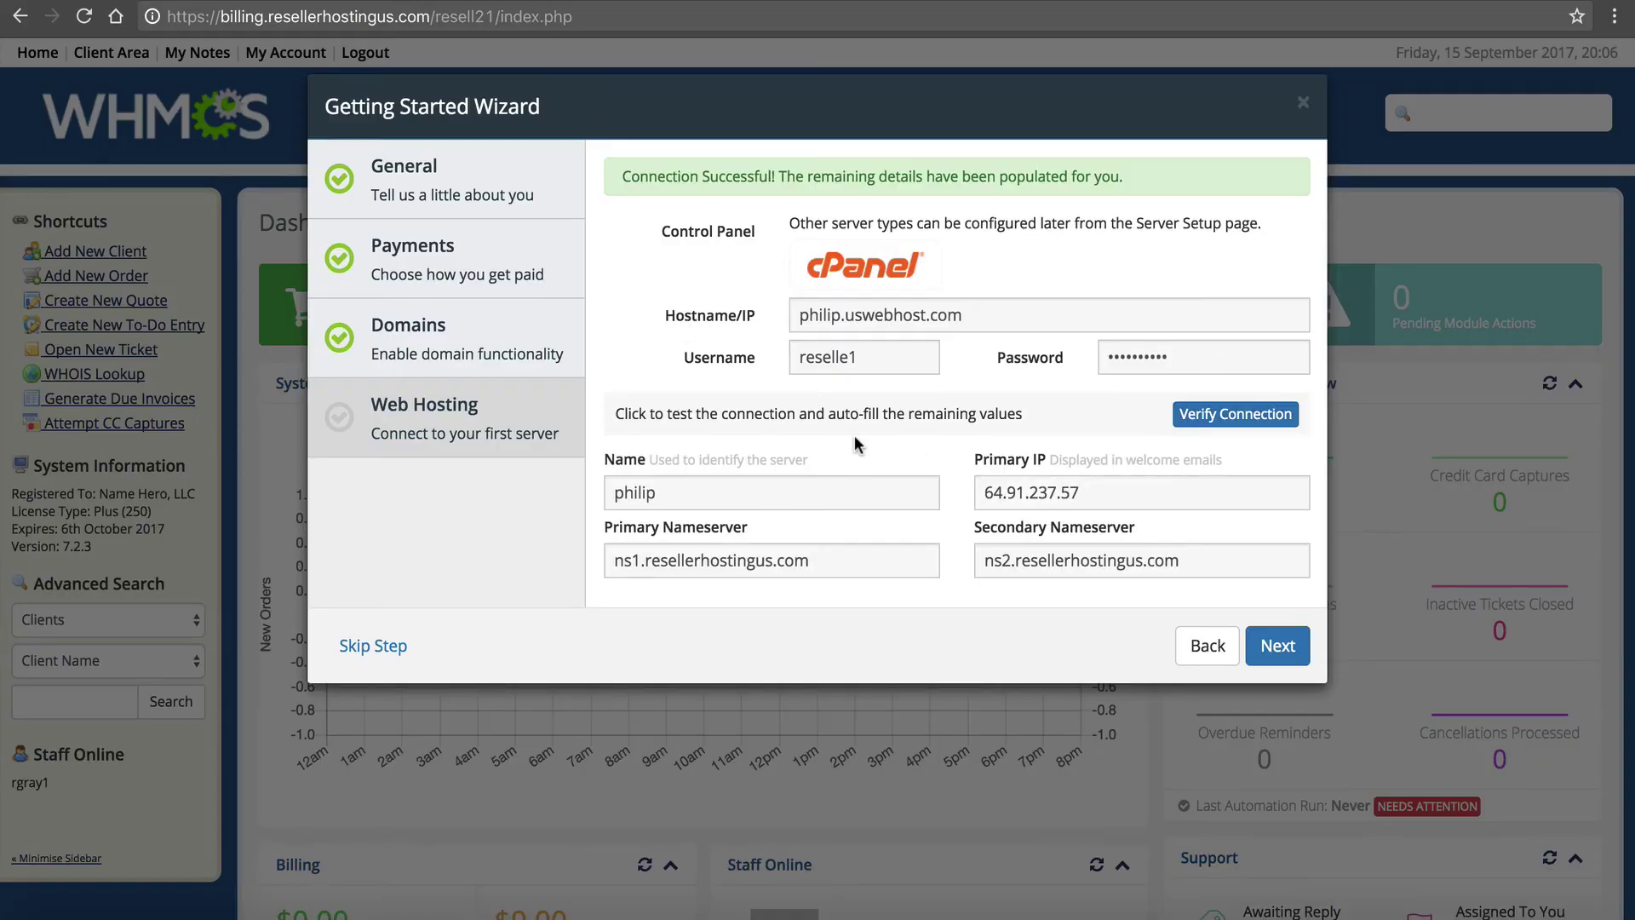
pyautogui.click(244, 4)
pyautogui.moveTo(190, 749); pyautogui.dragTo(369, 766)
pyautogui.hotkey('ctrl', 'Tab')
pyautogui.click(1278, 645)
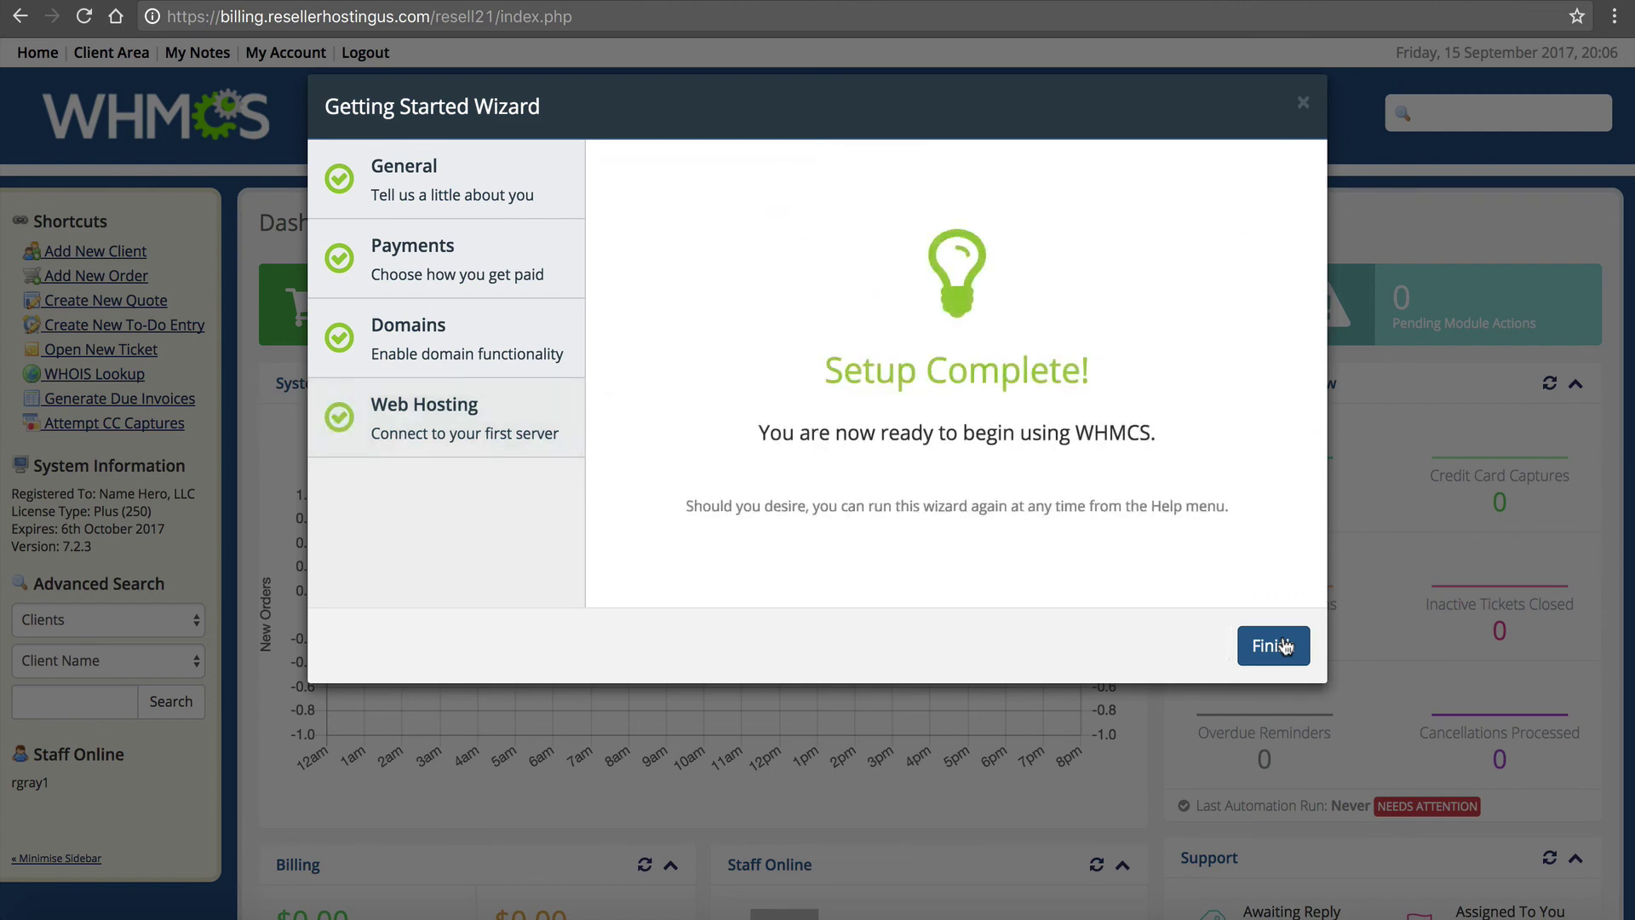
pyautogui.click(1278, 645)
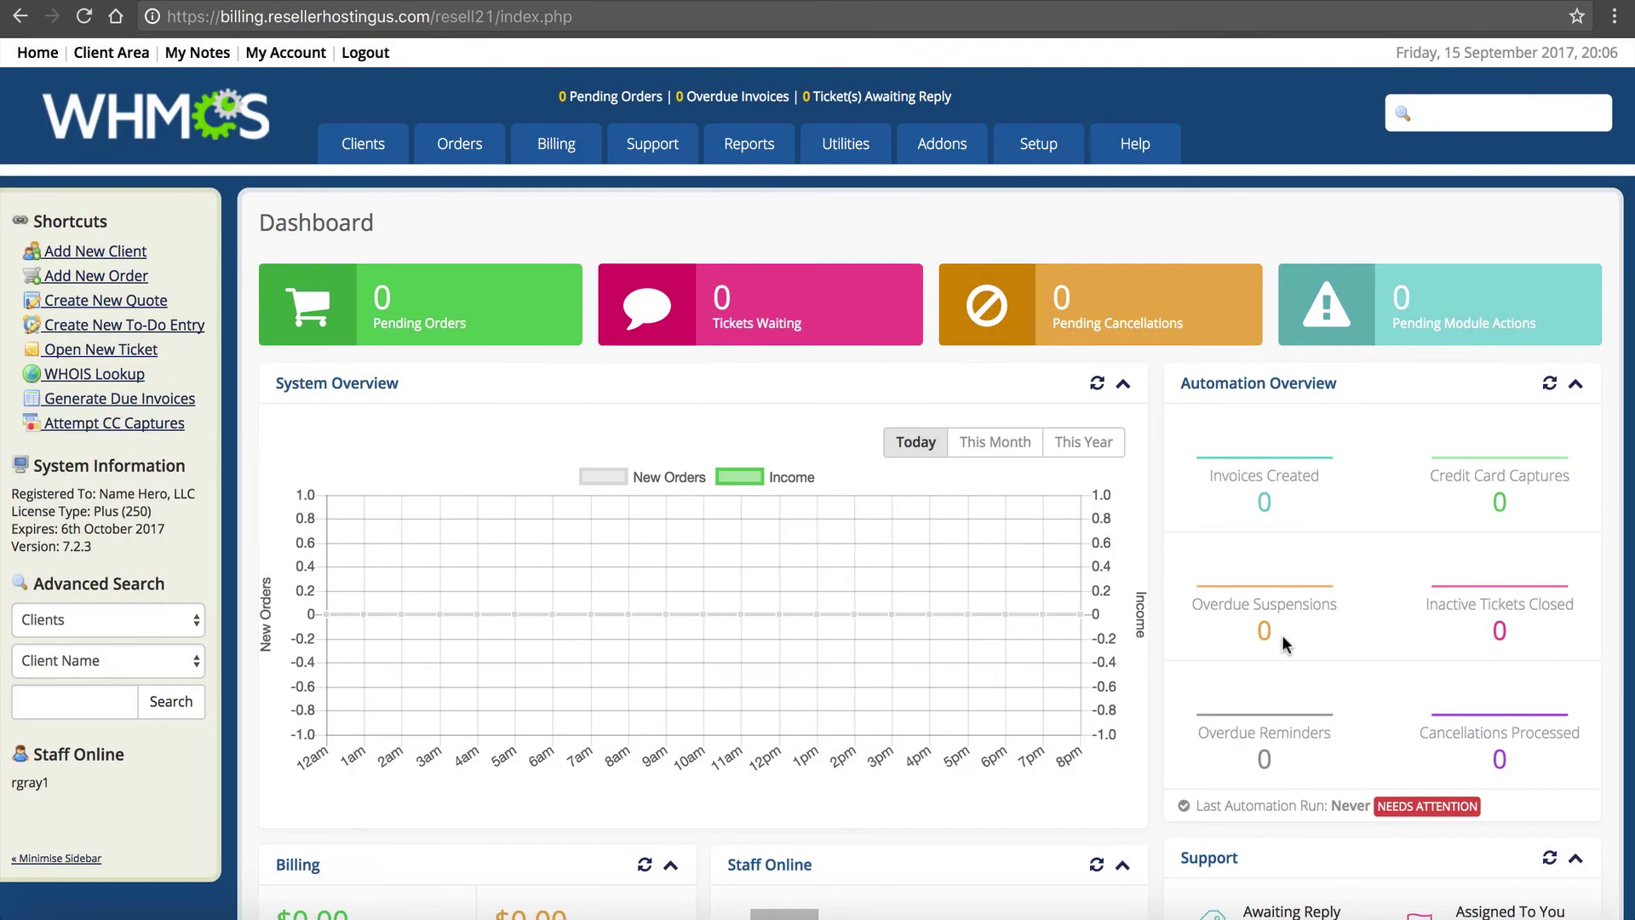